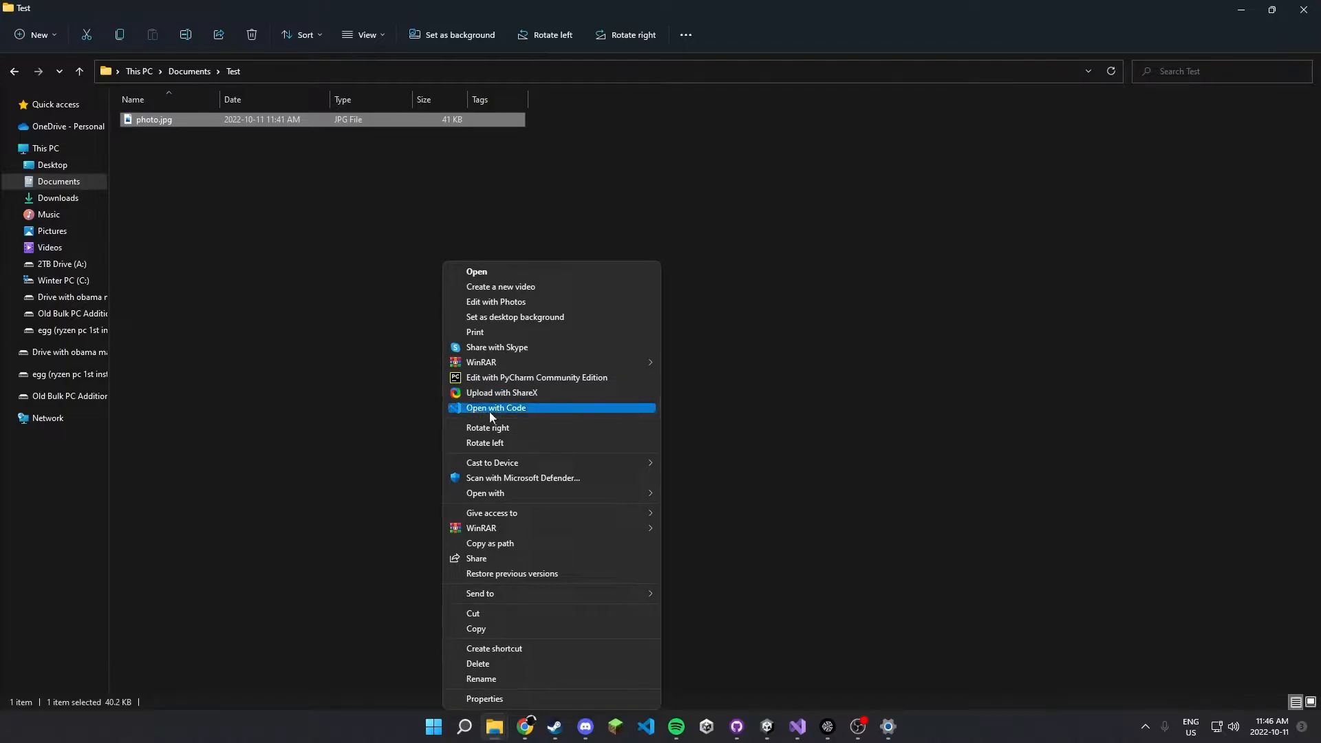
Dismiss the context menu of photo.jpg and open the Registry Editor.
left_click(661, 197)
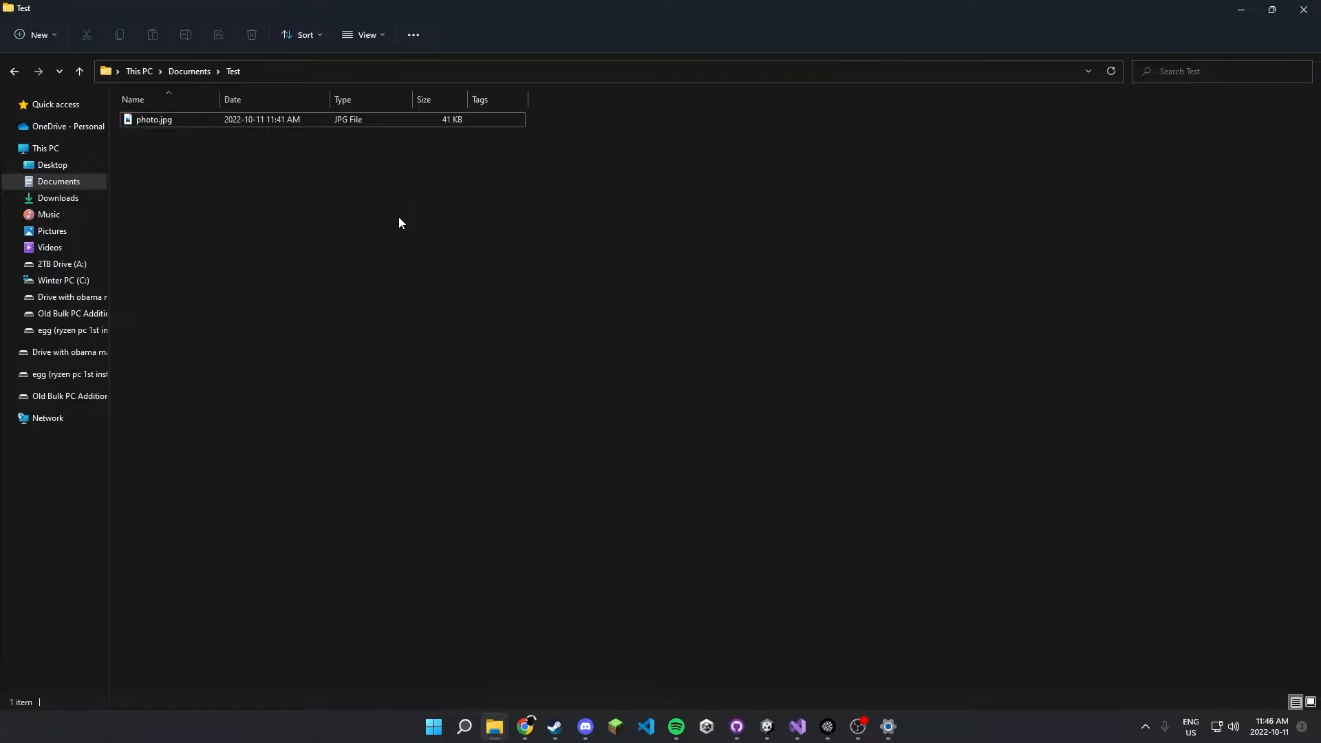
key("super")
type("registry Editor")
key("Return")
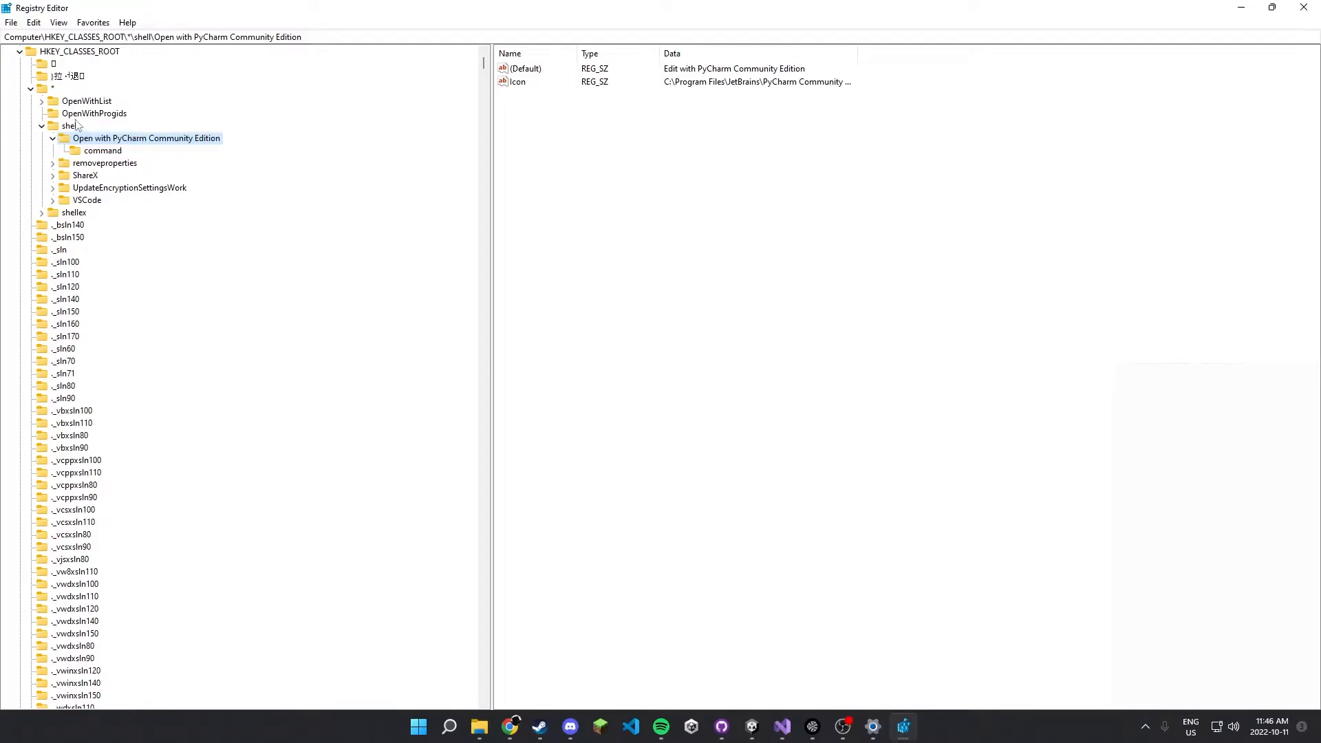
Collapse the registry tree to its root and expand it to the HKEY_CLASSES_ROOT\*\shell key.
left_click(42, 127)
left_click(30, 89)
left_click(19, 51)
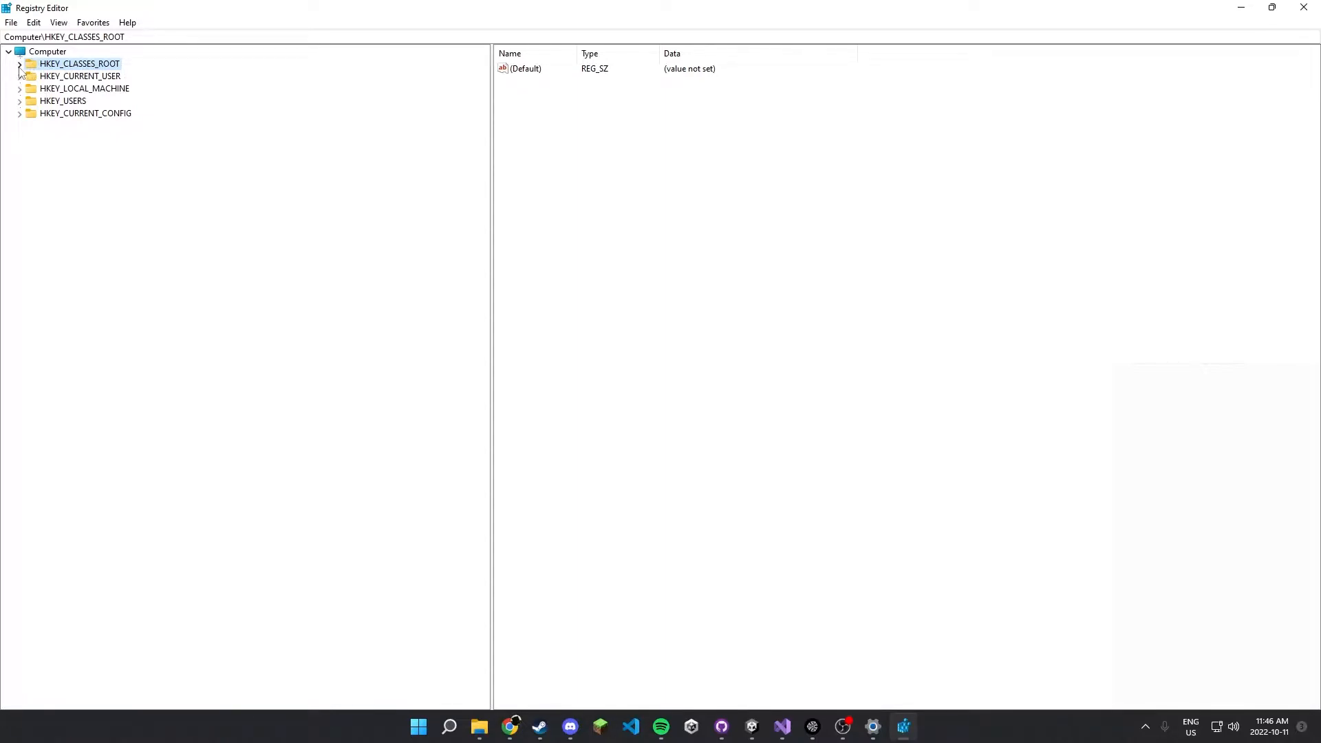
left_click(19, 64)
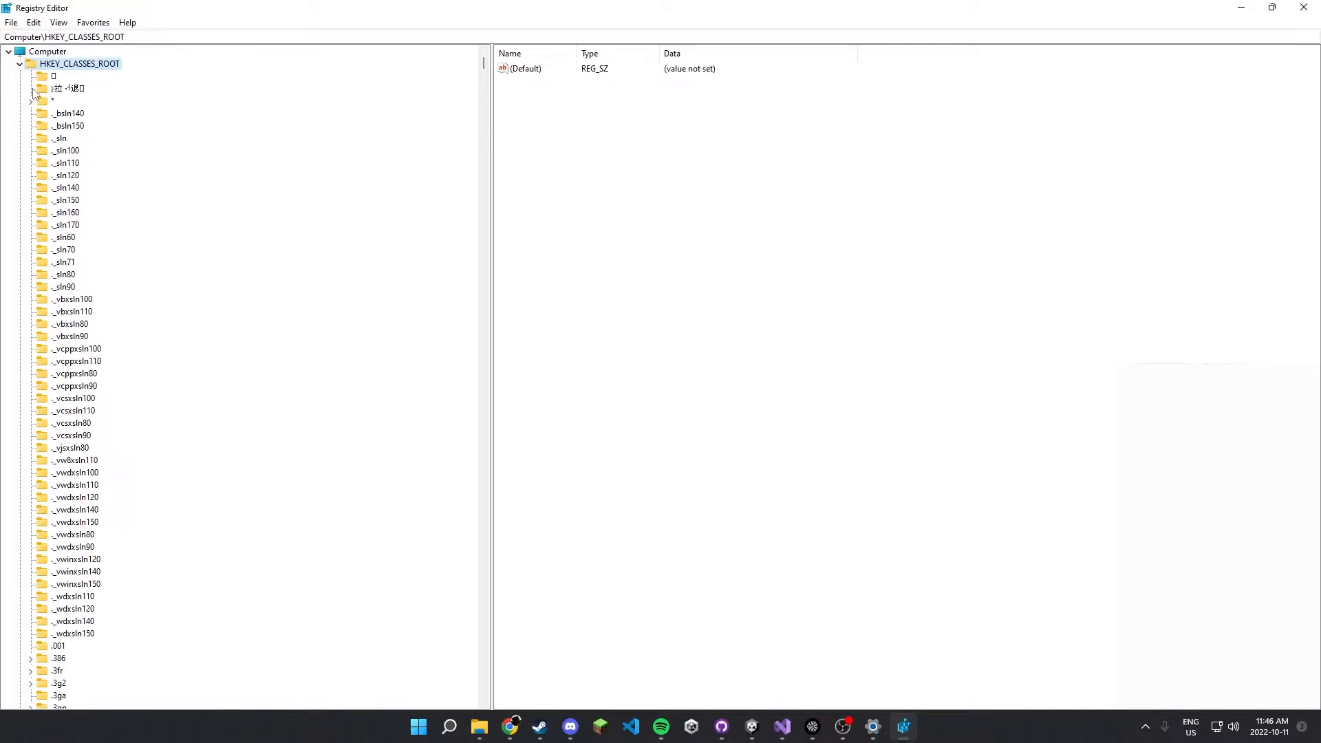
left_click(44, 102)
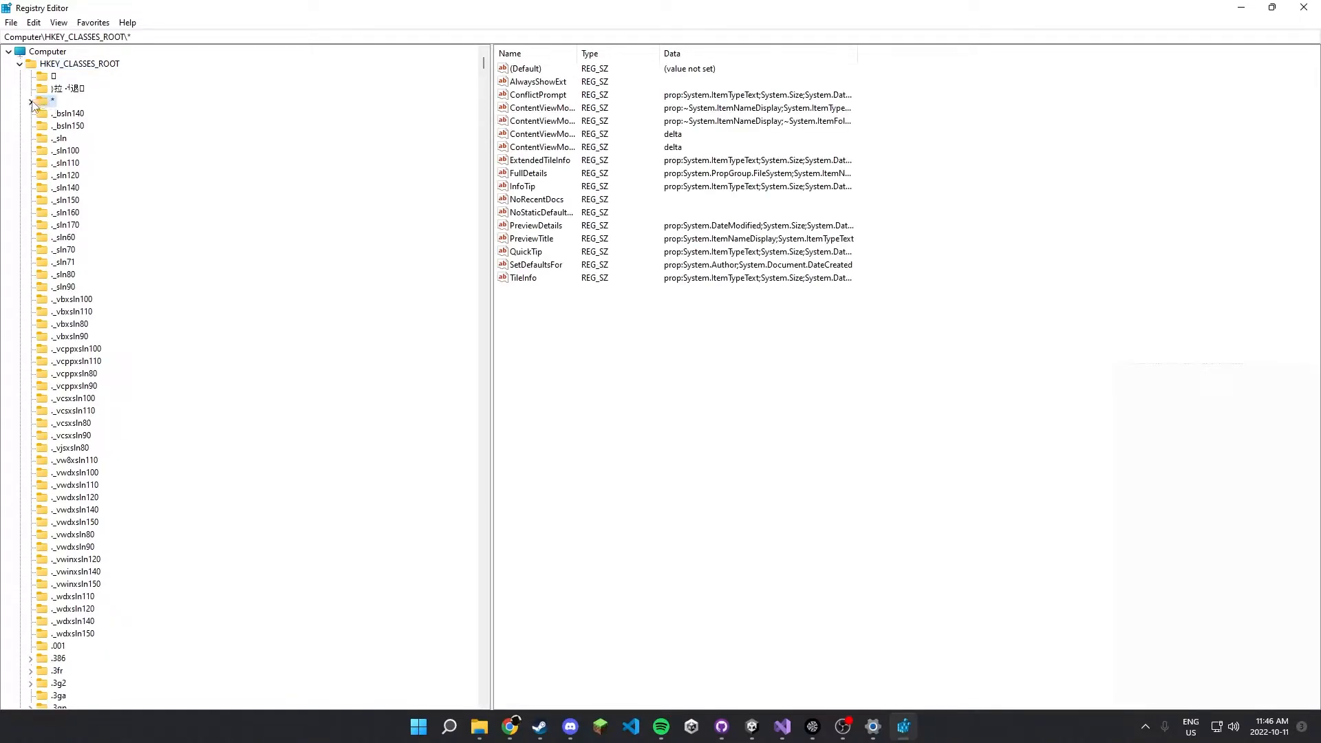
left_click(31, 102)
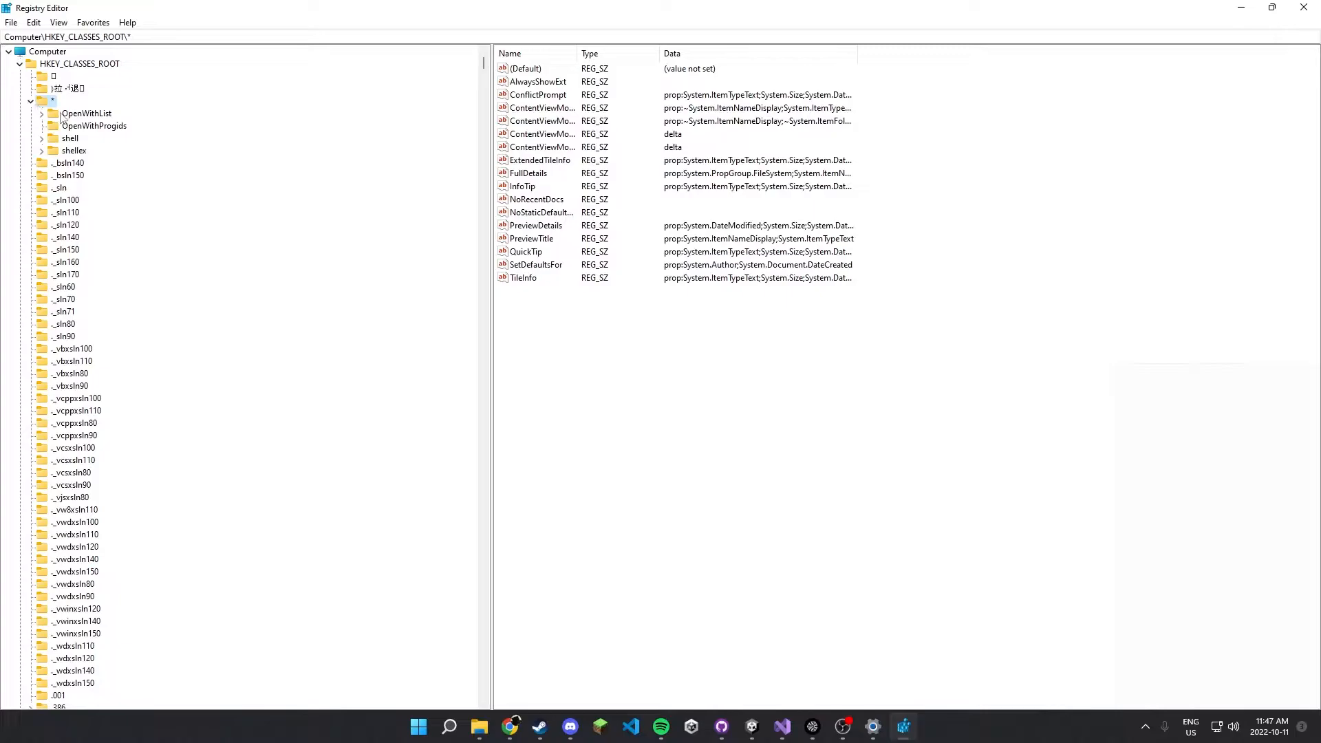
double_click(52, 141)
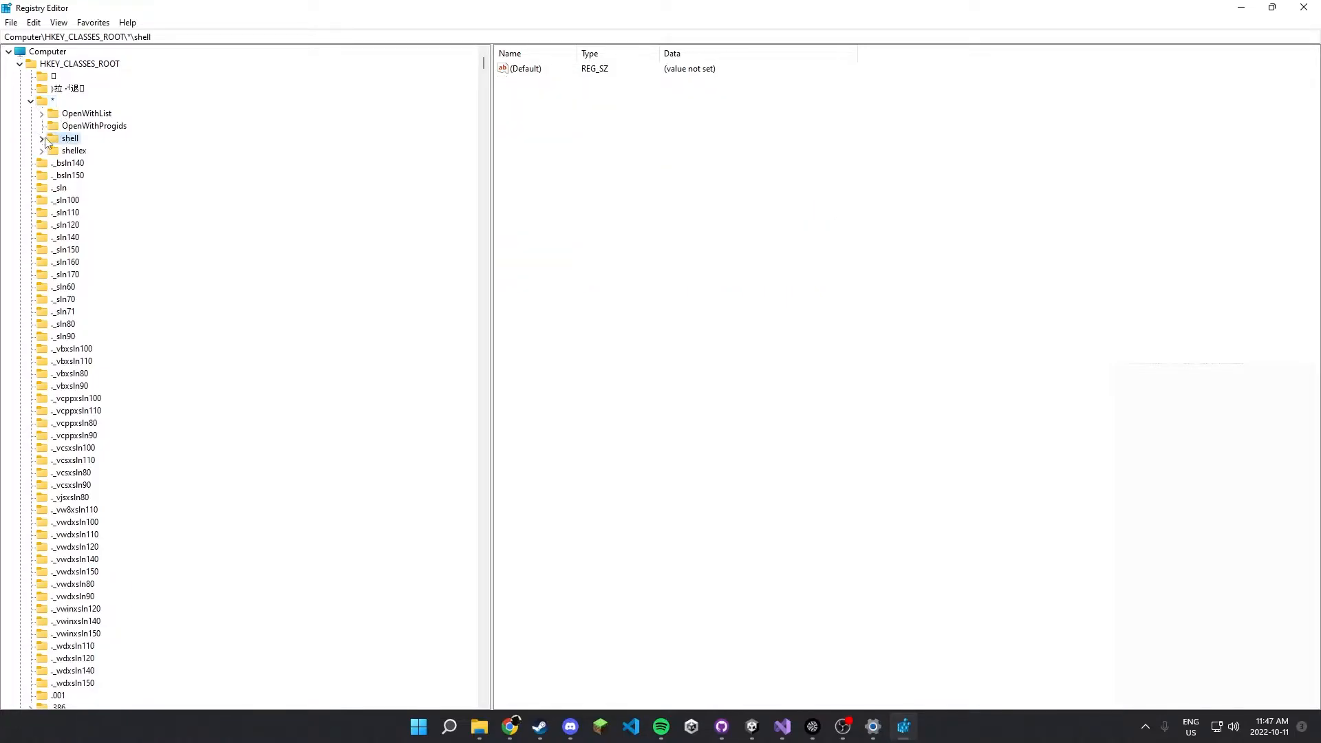
left_click(53, 150)
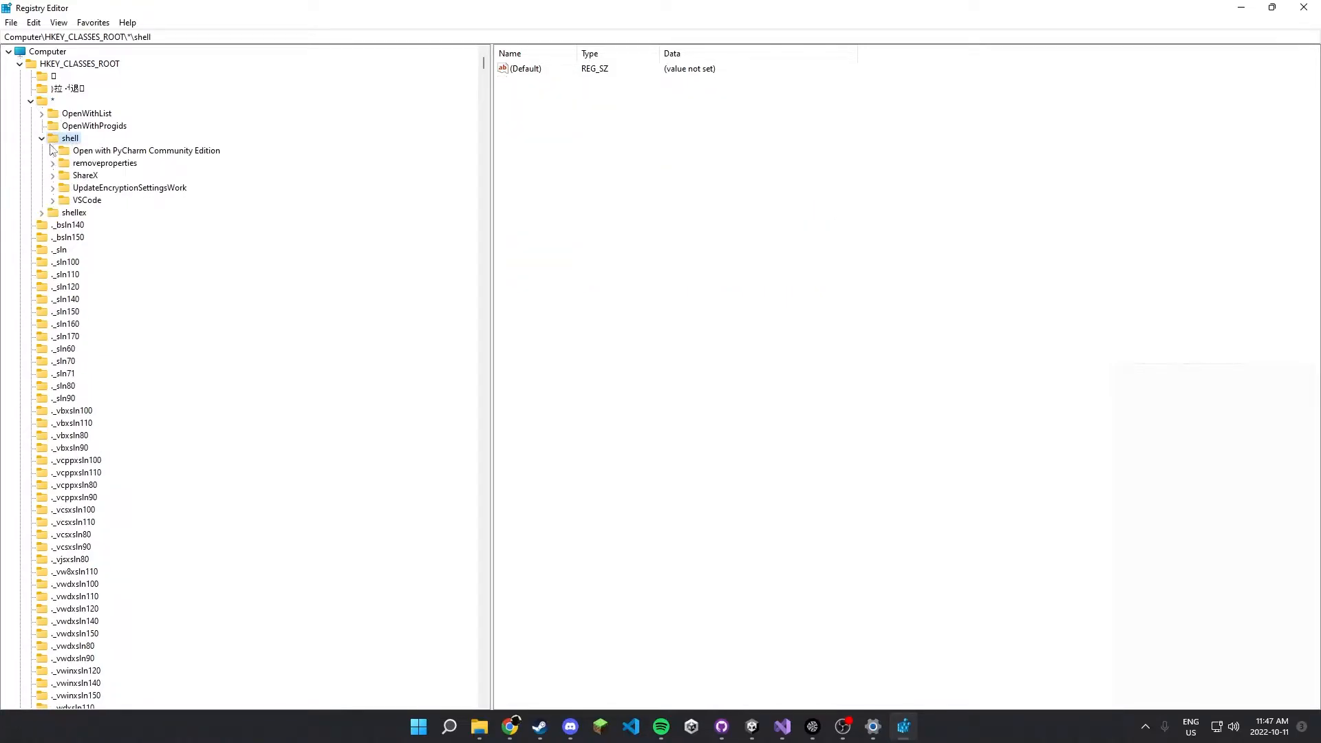
Examine the values of the existing PyCharm, ShareX and VSCode context menu keys under shell.
left_click(92, 152)
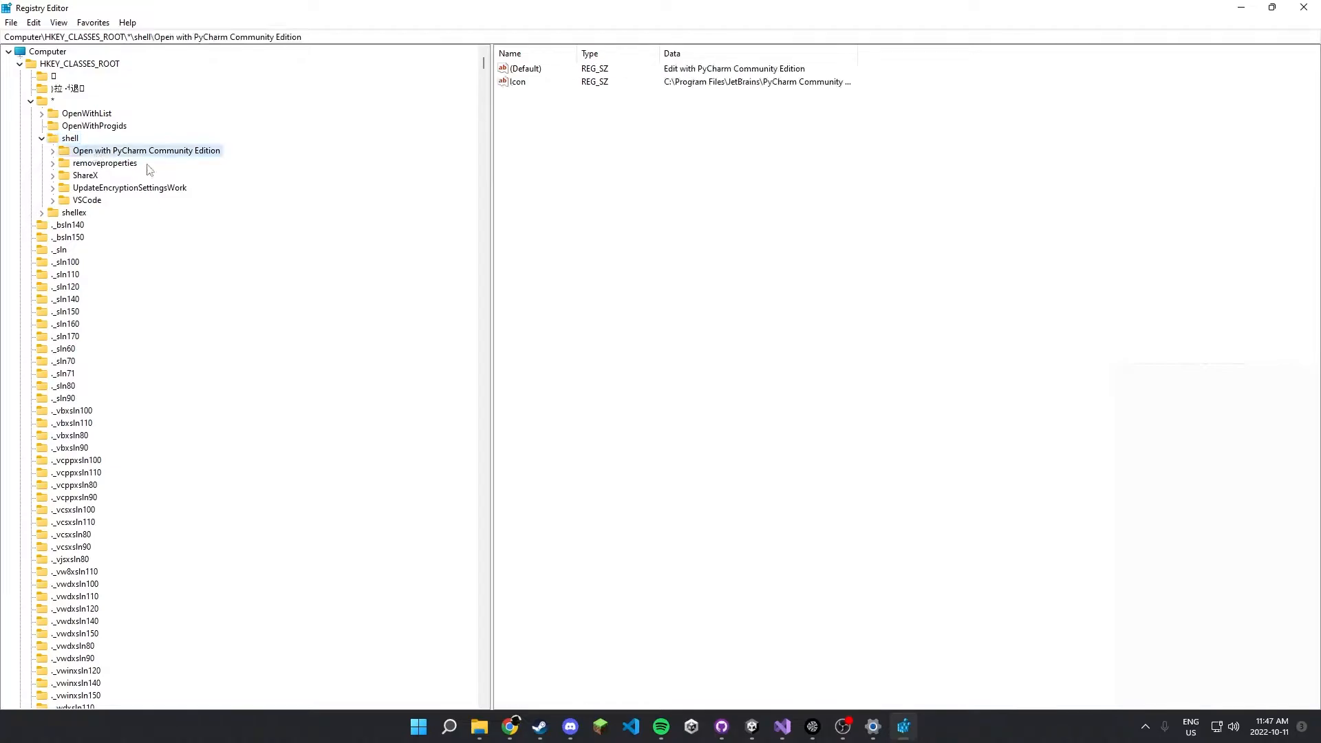
left_click(71, 175)
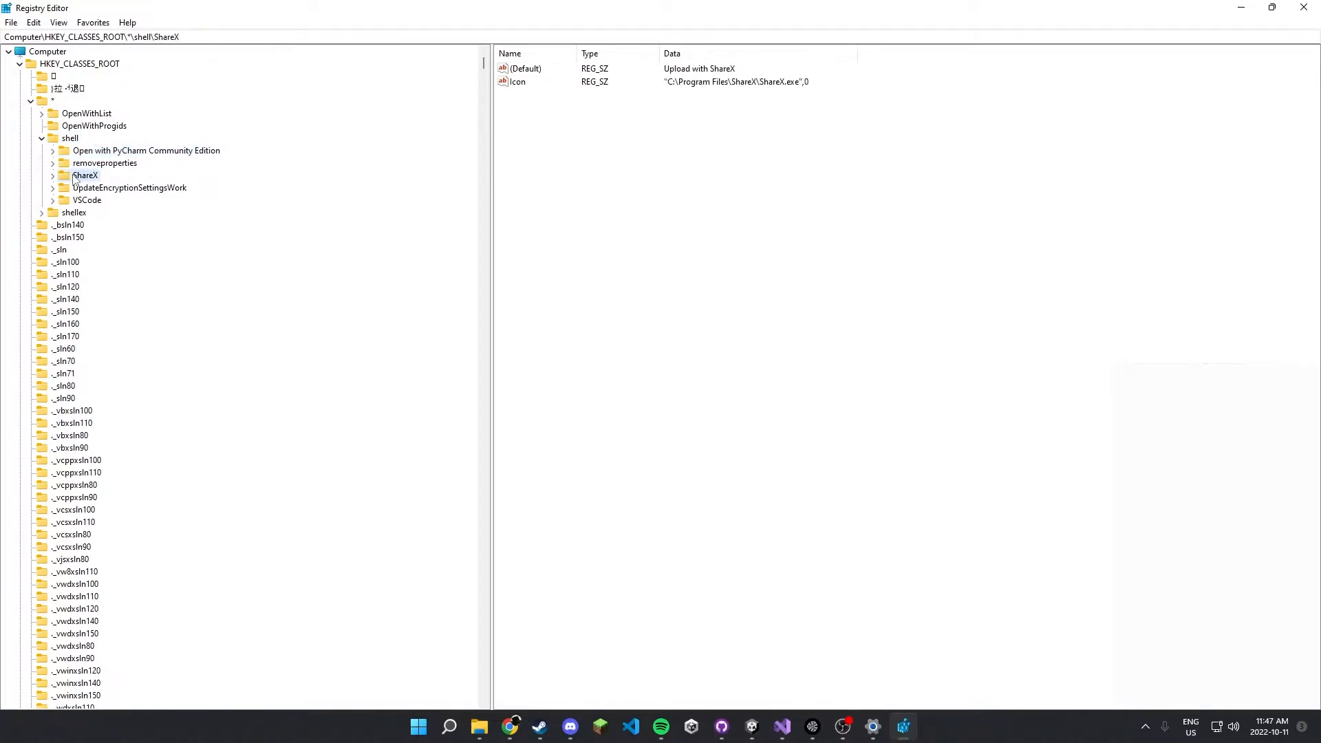
left_click(87, 200)
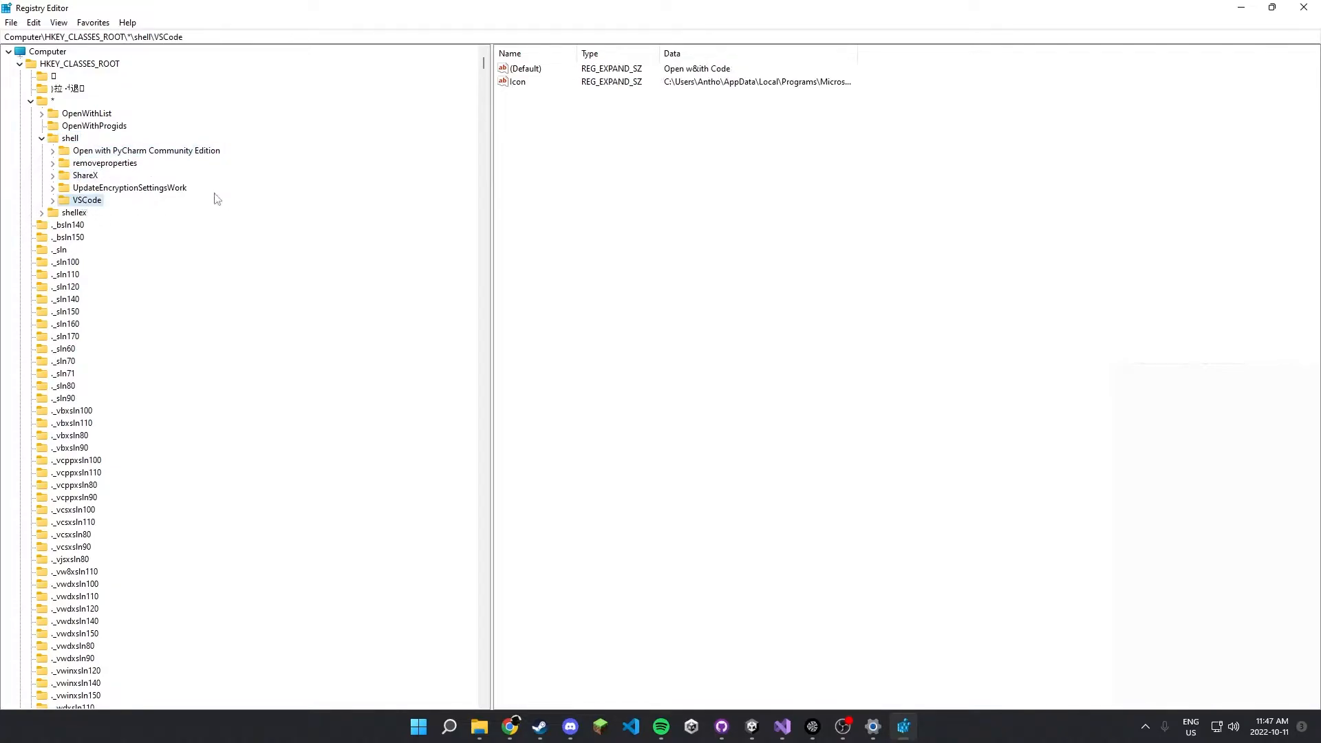
Create a new key named "Edit with Paint.NET" under the shell key.
right_click(72, 140)
mouse_move(106, 166)
left_click(275, 166)
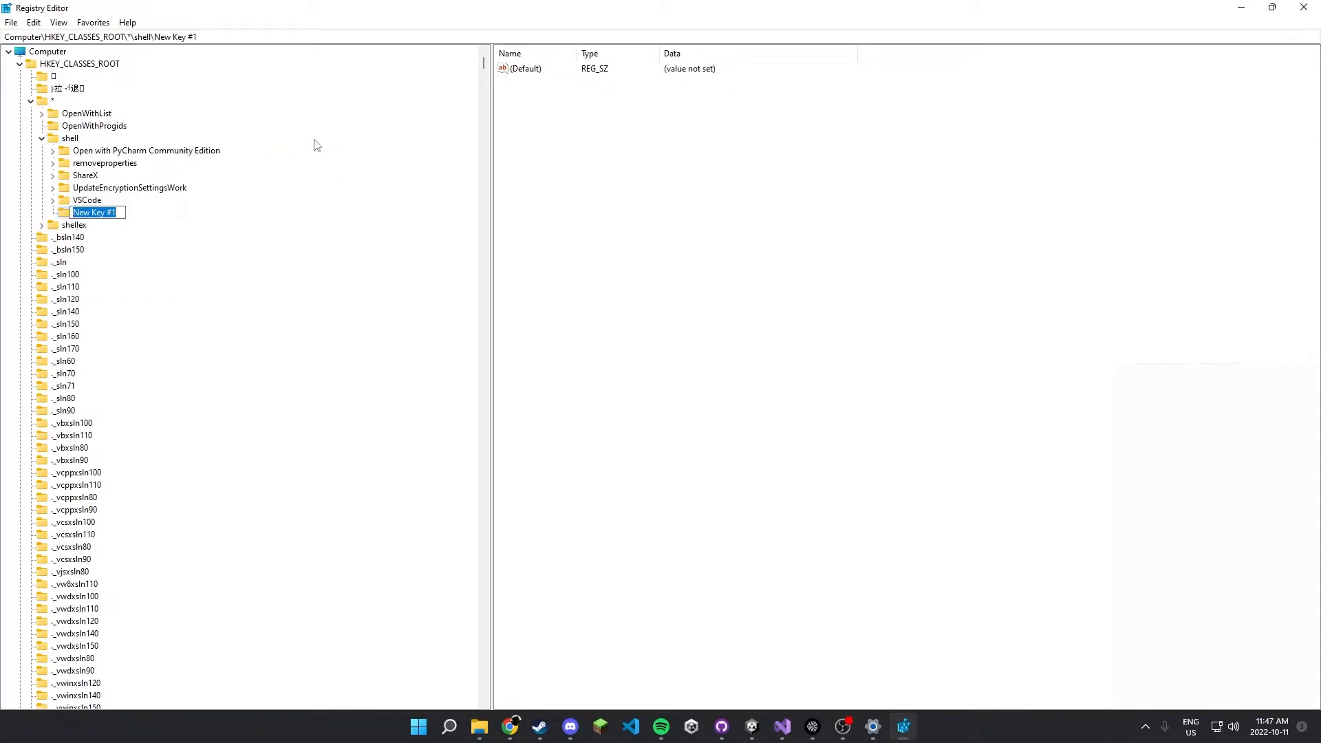
type("Edit with Paint.NET")
key("Return")
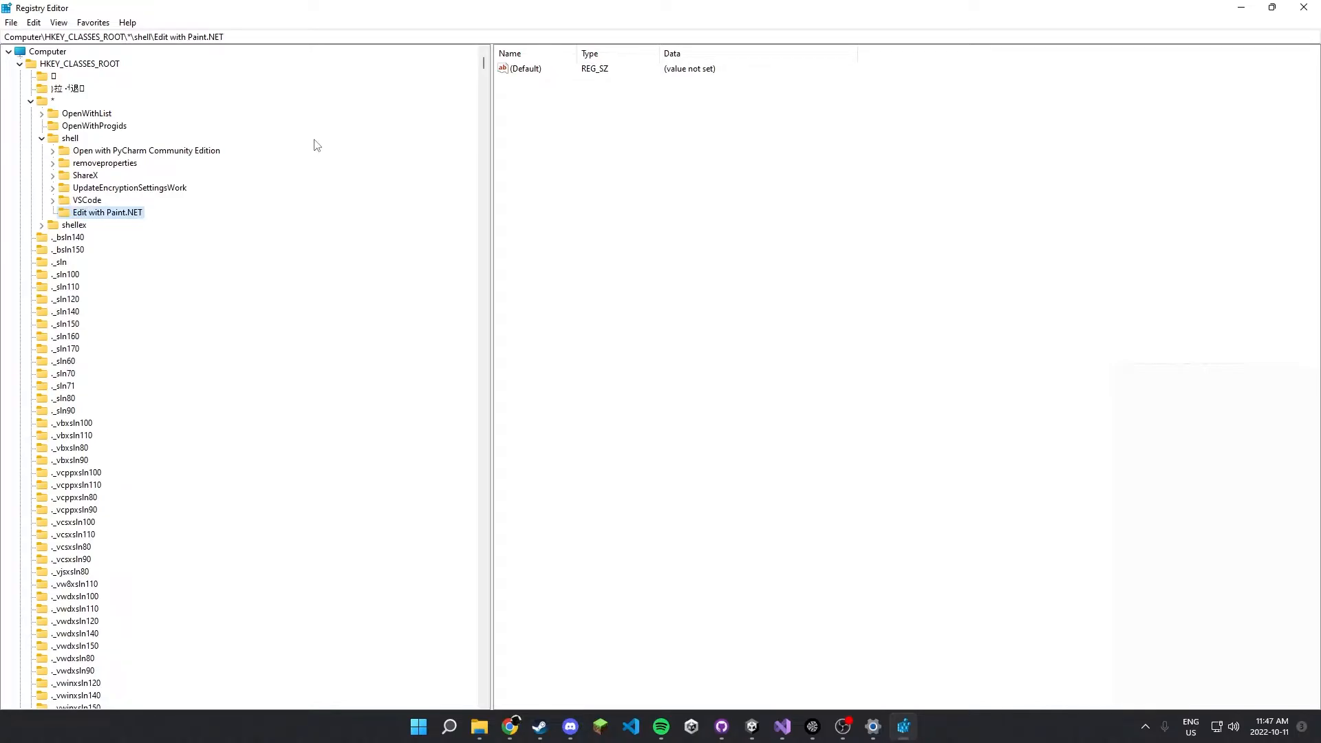
Set the default value of the Edit with Paint.NET key to "Edit with Paint.NET".
left_click(683, 76)
double_click(531, 68)
type("RE")
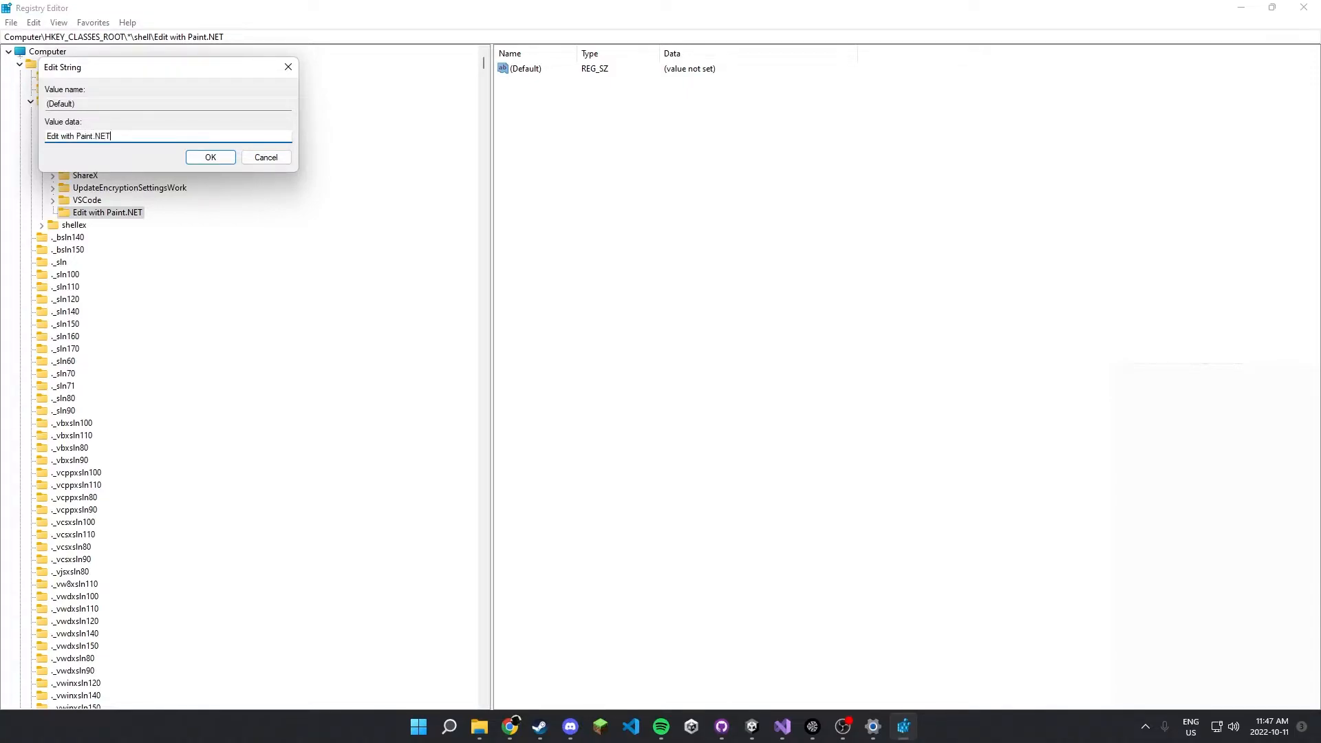
key("Return")
Add a new string value named Icon to the Edit with Paint.NET key.
right_click(531, 105)
mouse_move(560, 110)
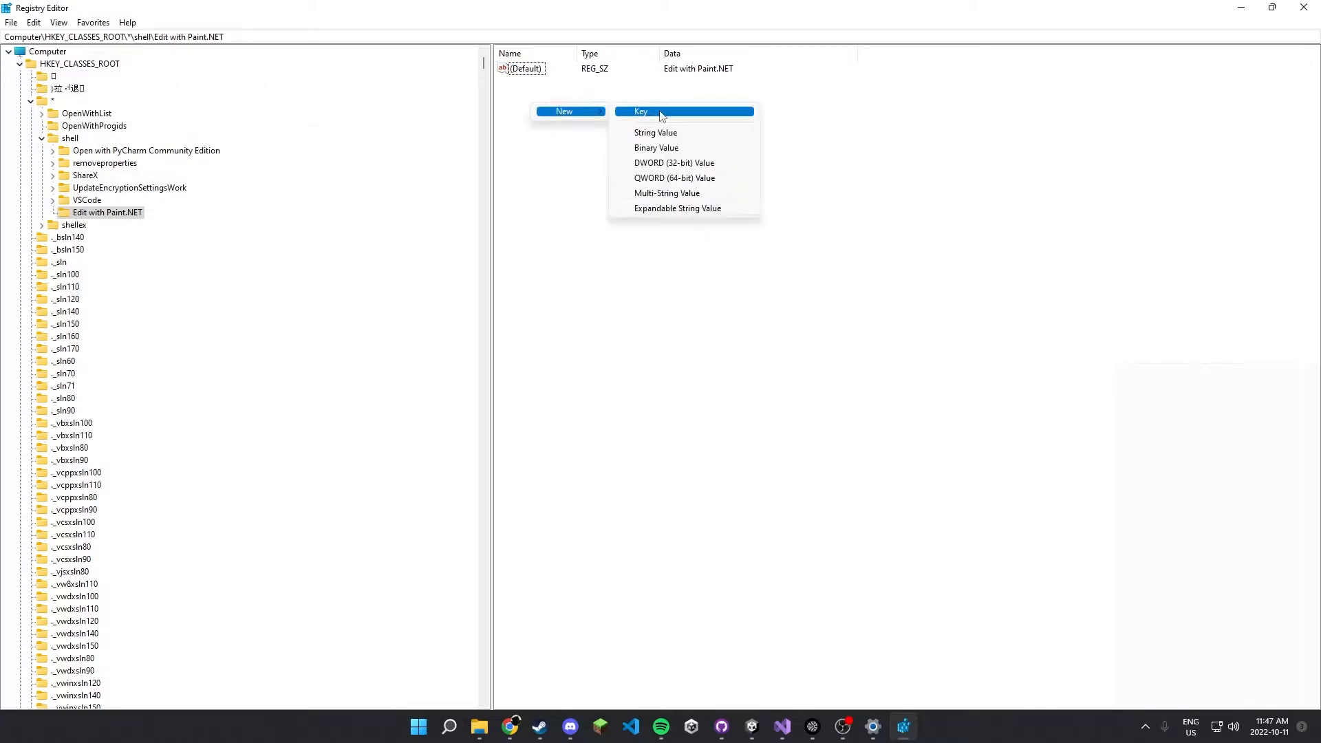
left_click(672, 133)
type("Icon")
key("Return")
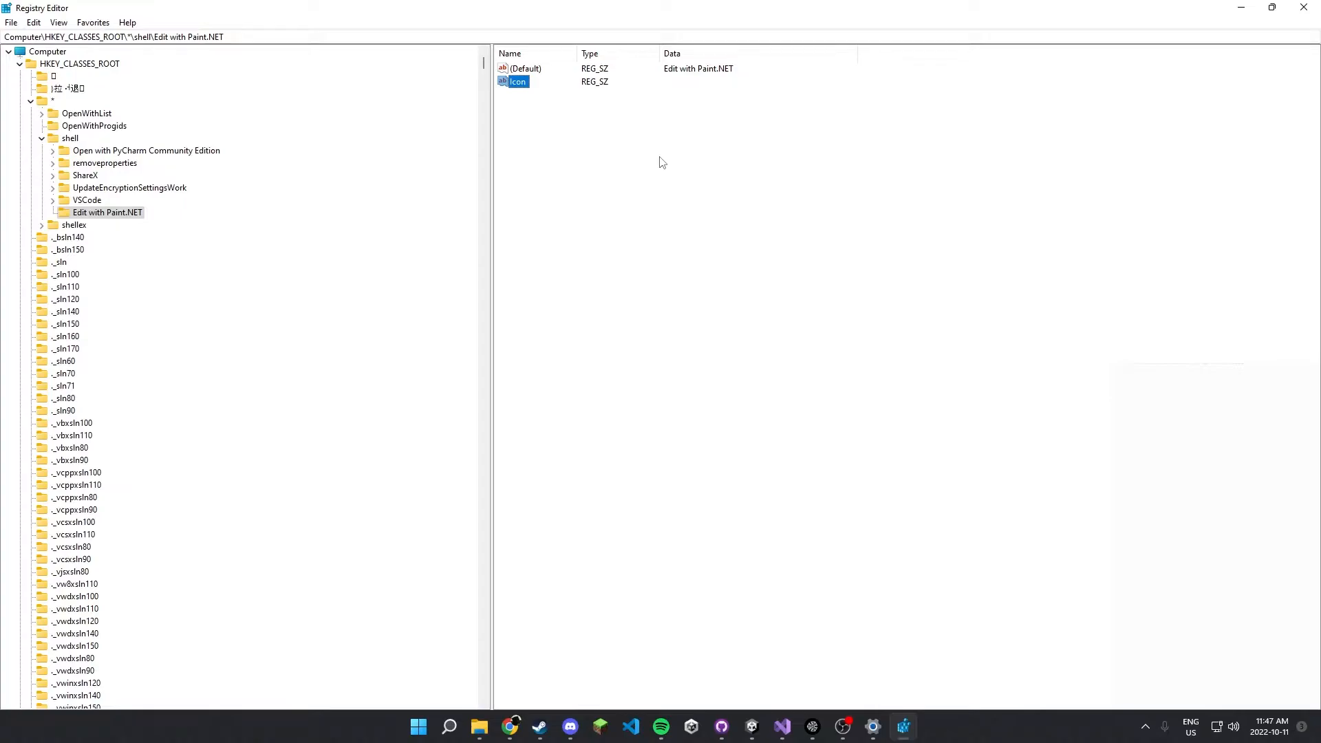
Search Windows for paint.net and follow its shortcut to the install folder containing paintdotnet.exe.
key("super")
type("paint.net")
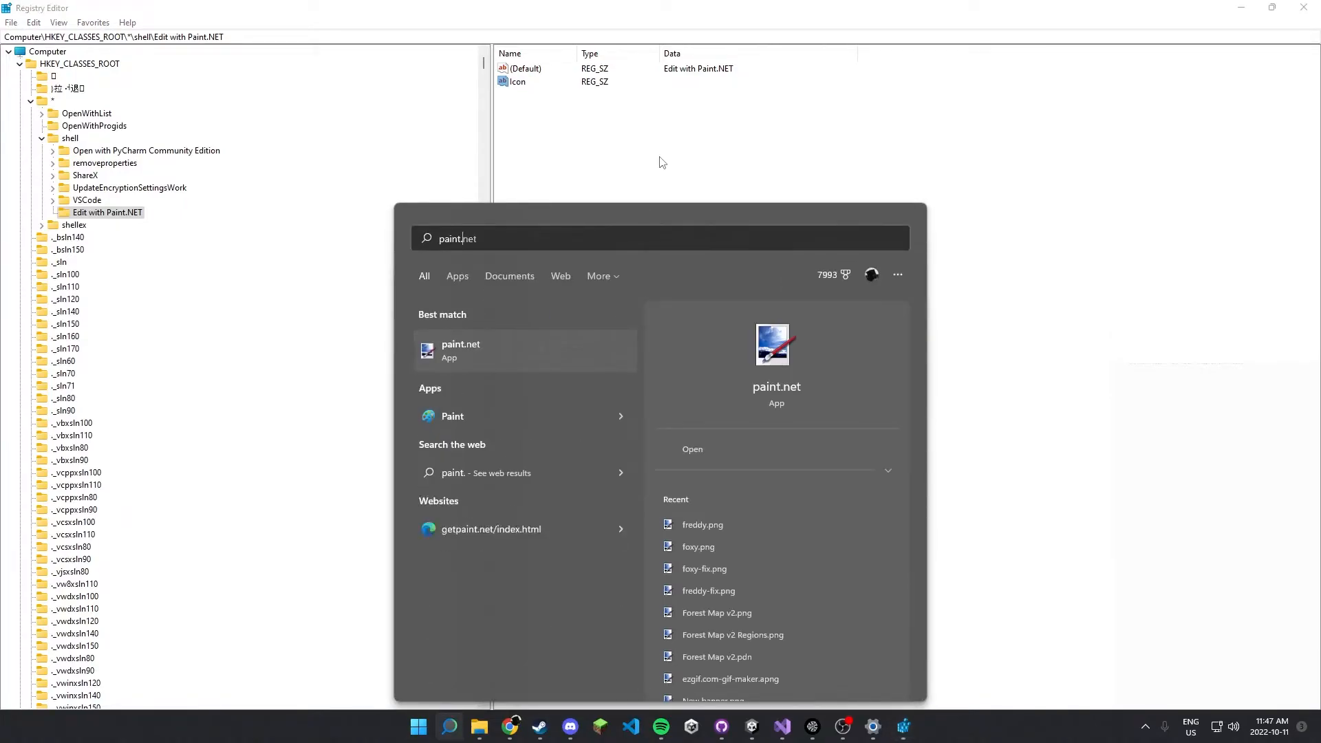
right_click(525, 357)
left_click(592, 399)
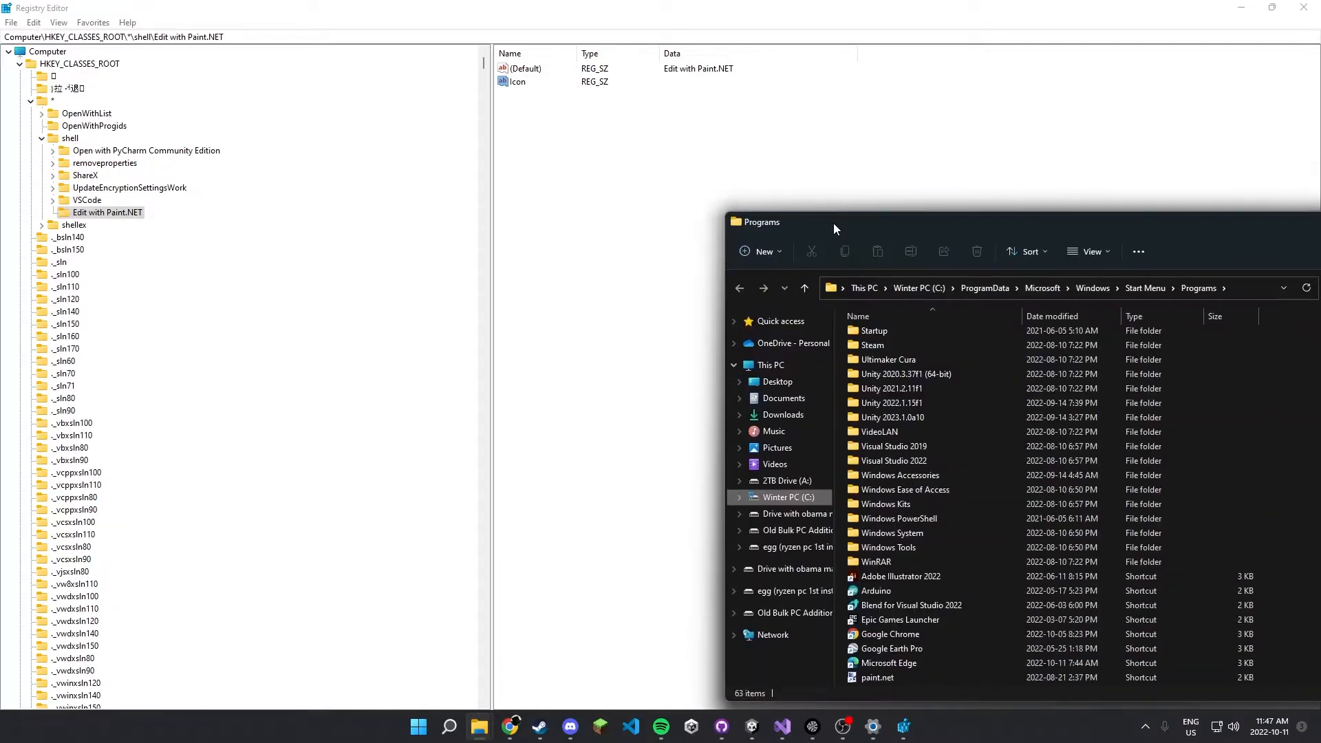
left_click_drag(832, 223, 434, 54)
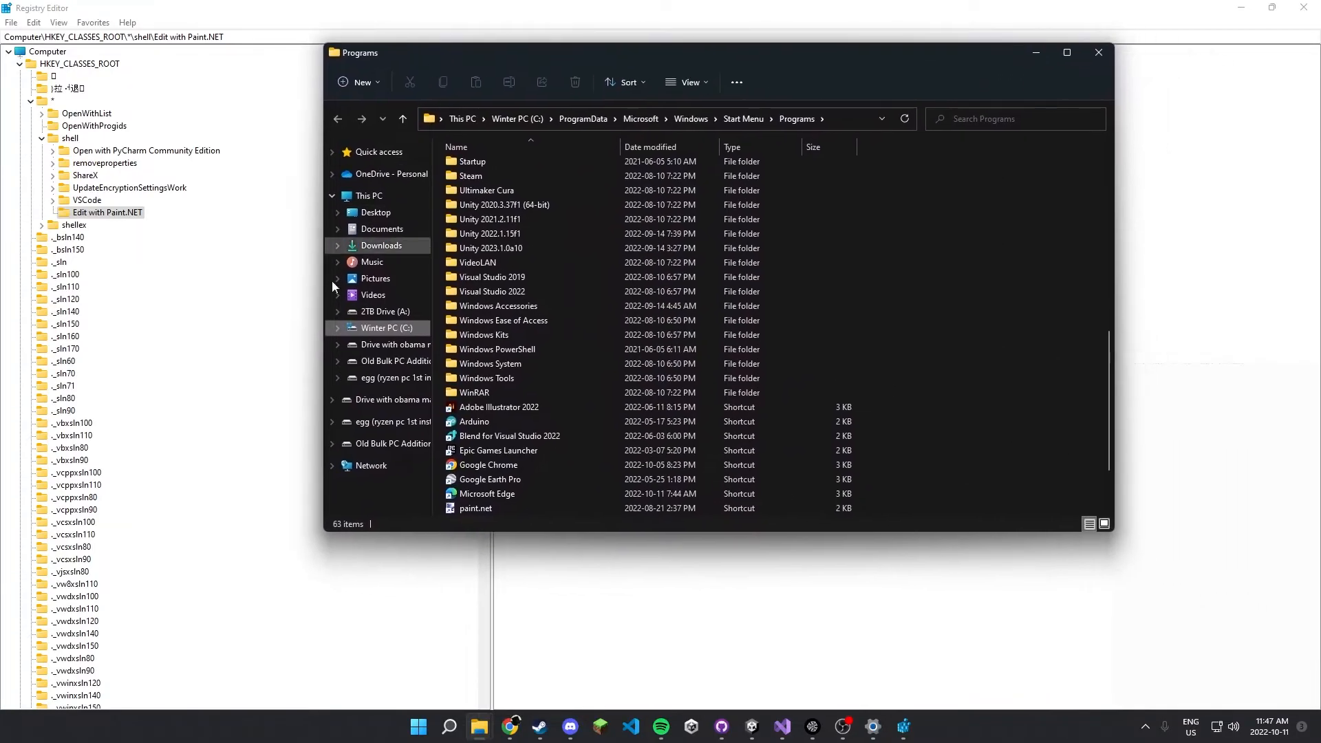
right_click(474, 465)
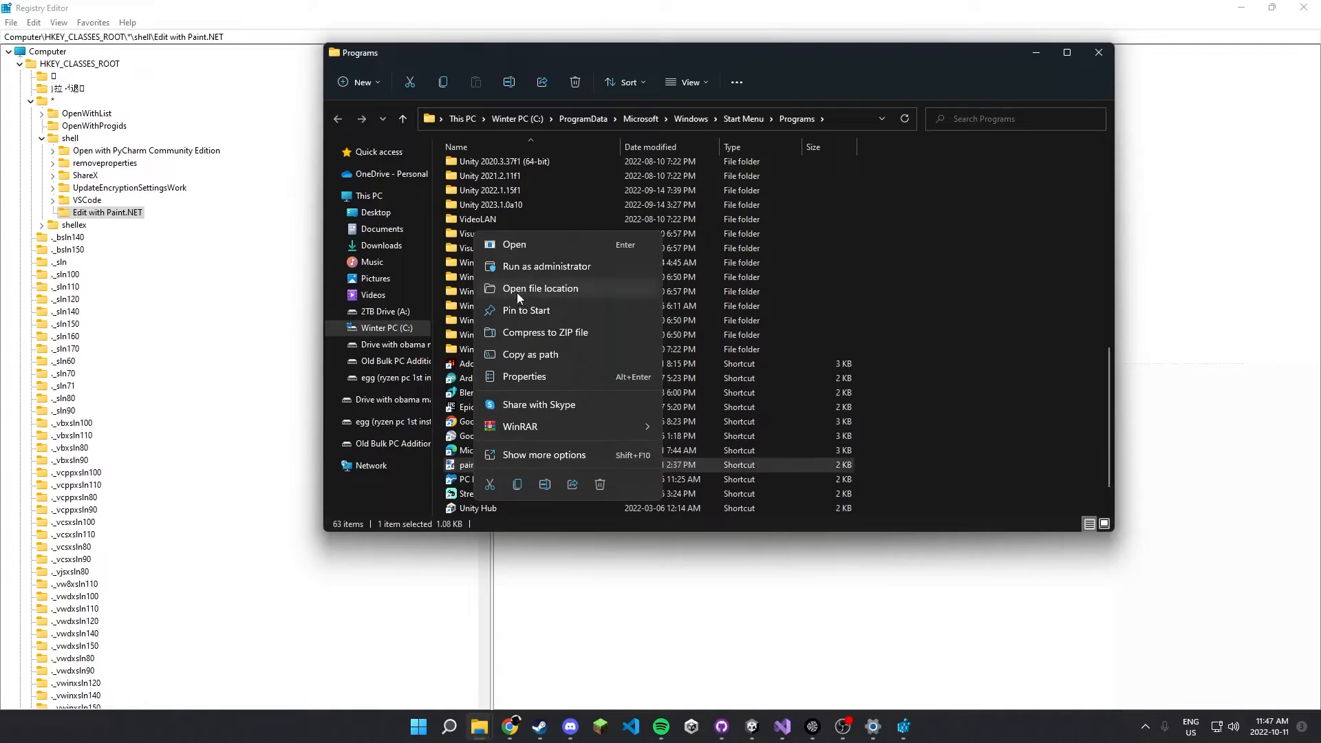
left_click(511, 288)
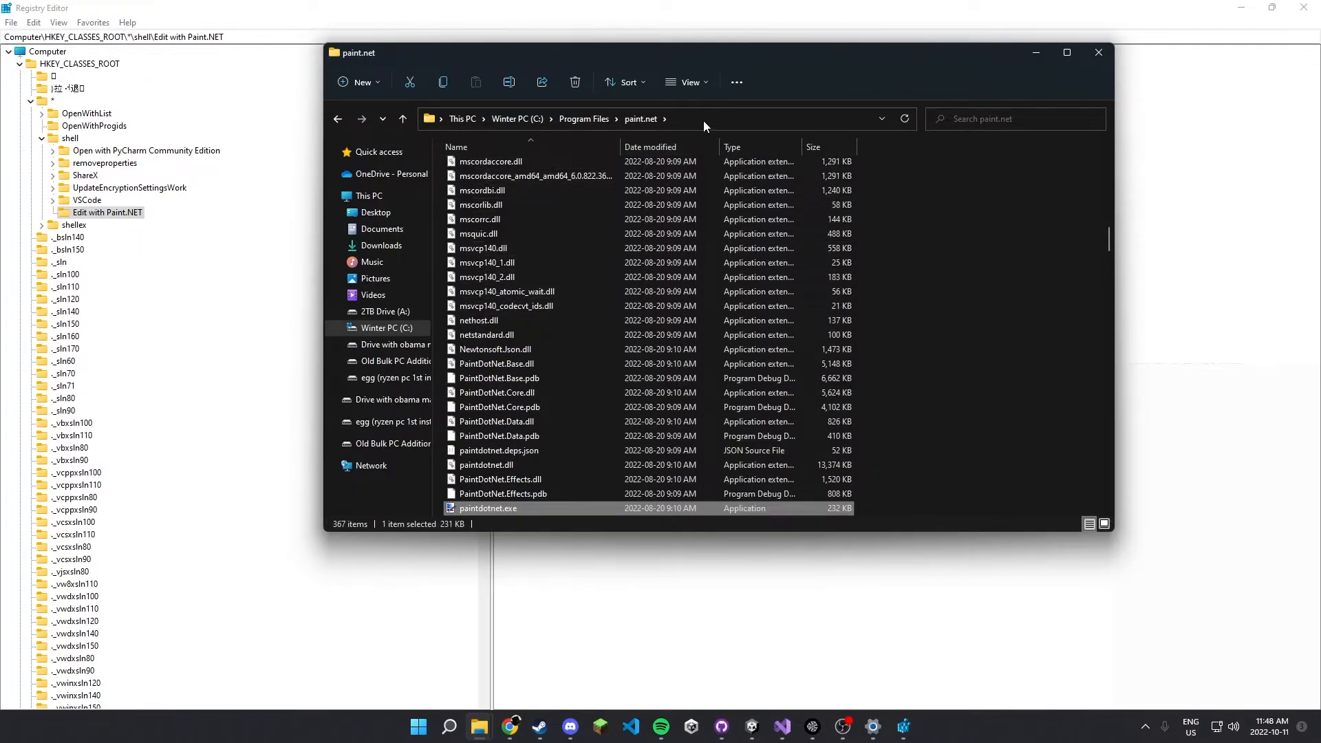
Extend the folder path to C:\Program Files\paint.net\paintdotnet.exe and copy the full path.
left_click(708, 115)
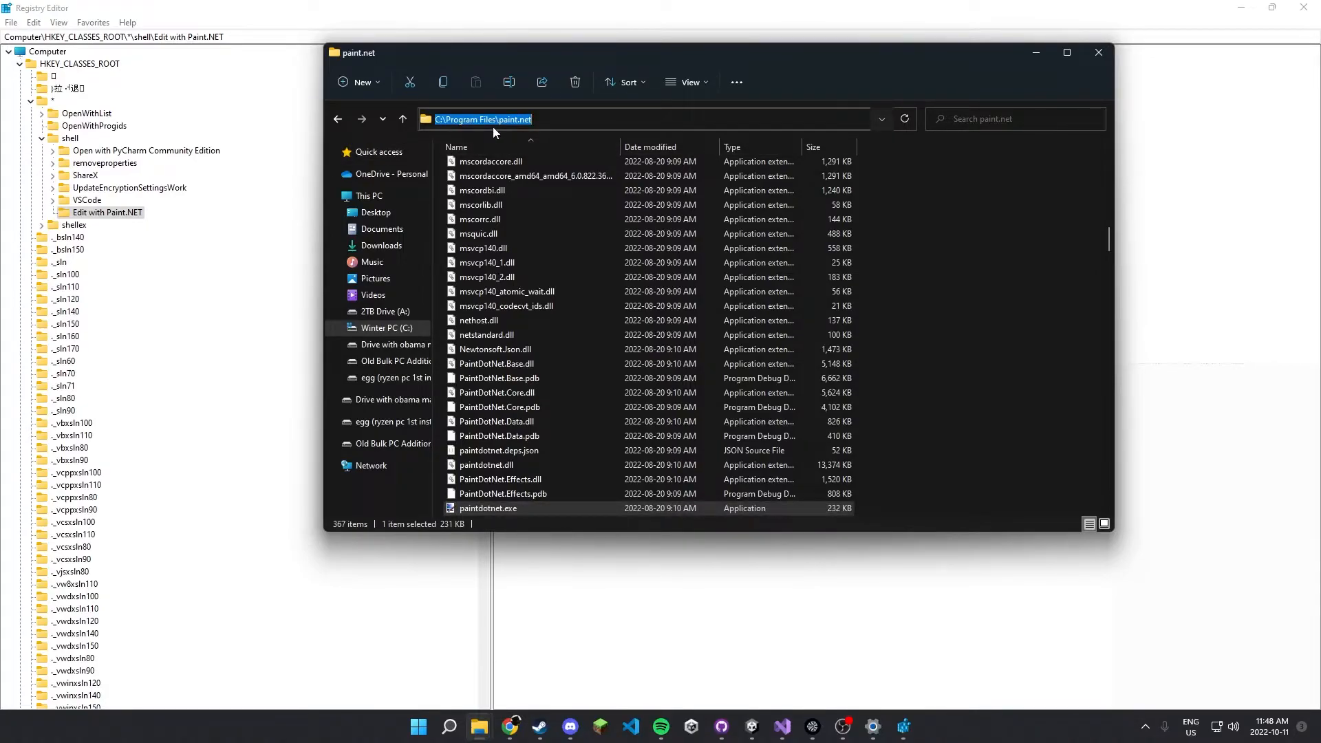
key("End")
type("\\pai")
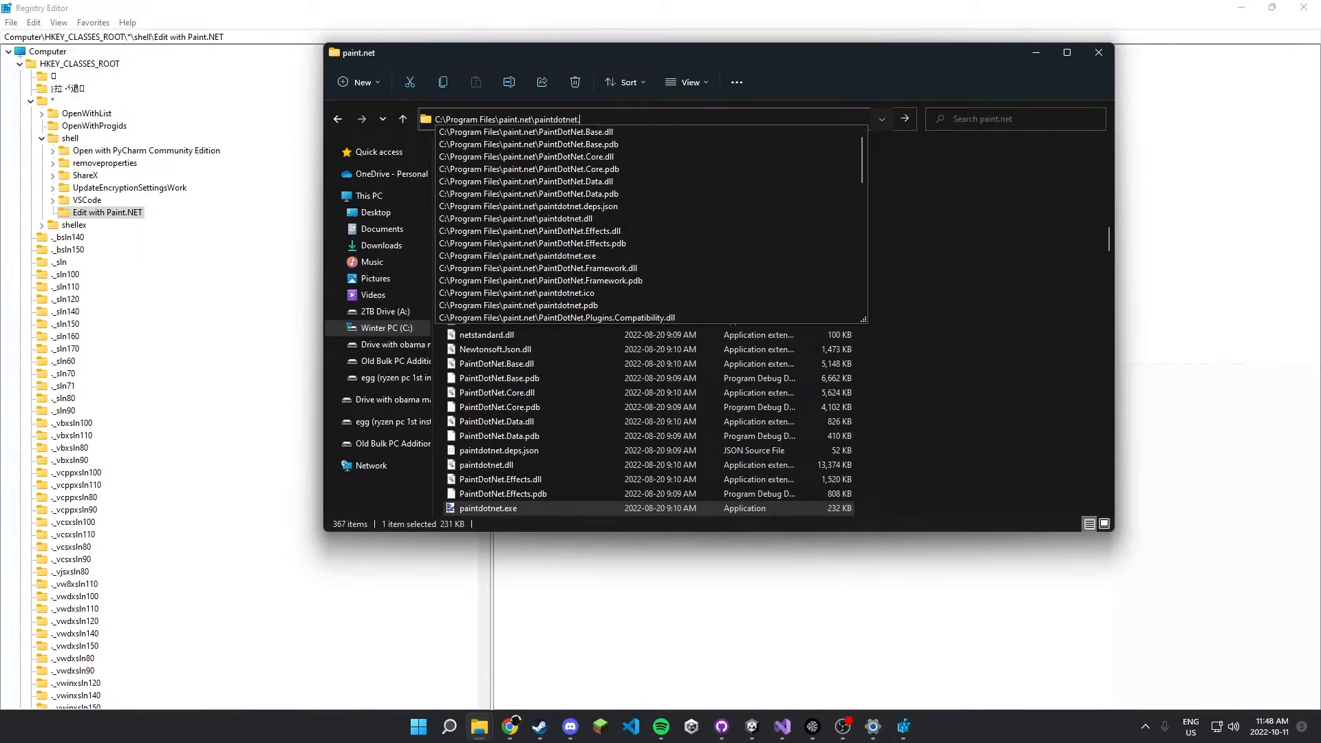
type("ntdotnet.exe")
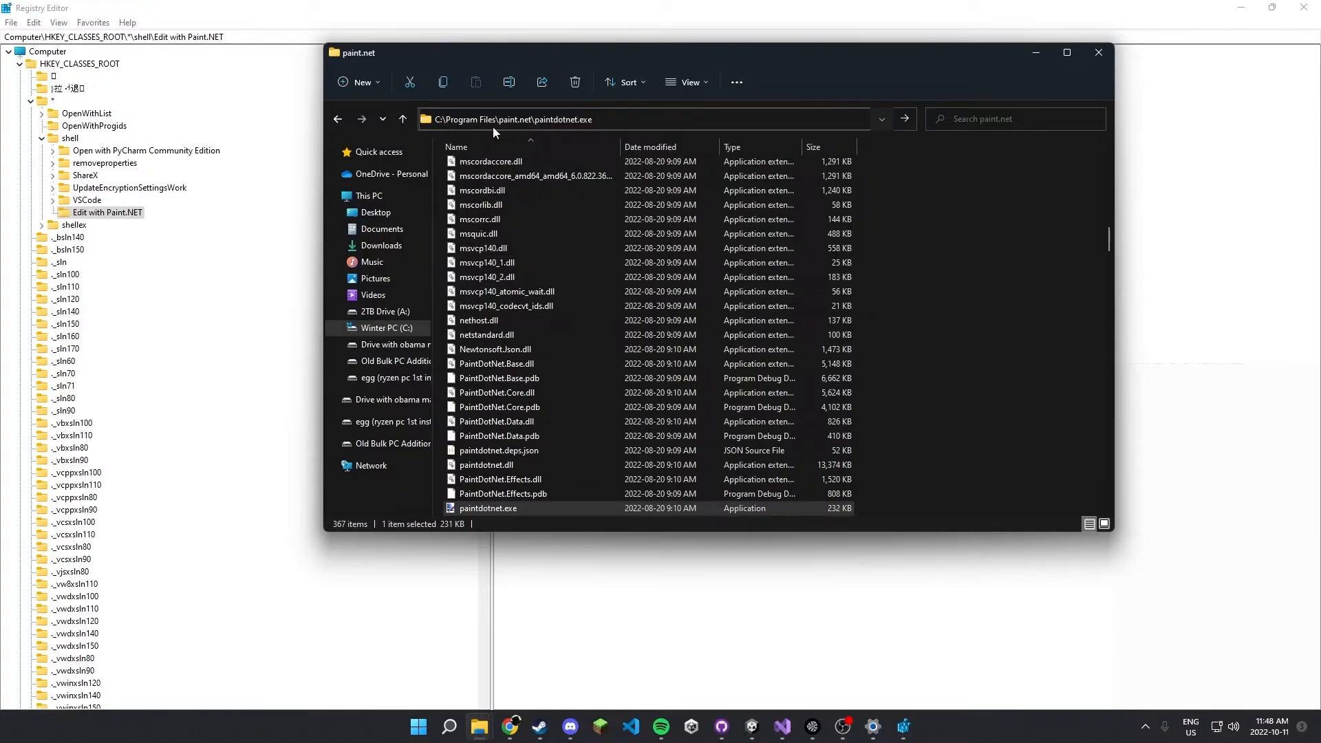
key("ctrl+a")
key("ctrl+c")
Launch paint.net from the completed path to check it, and return to the Registry Editor.
key("Home")
key("Return")
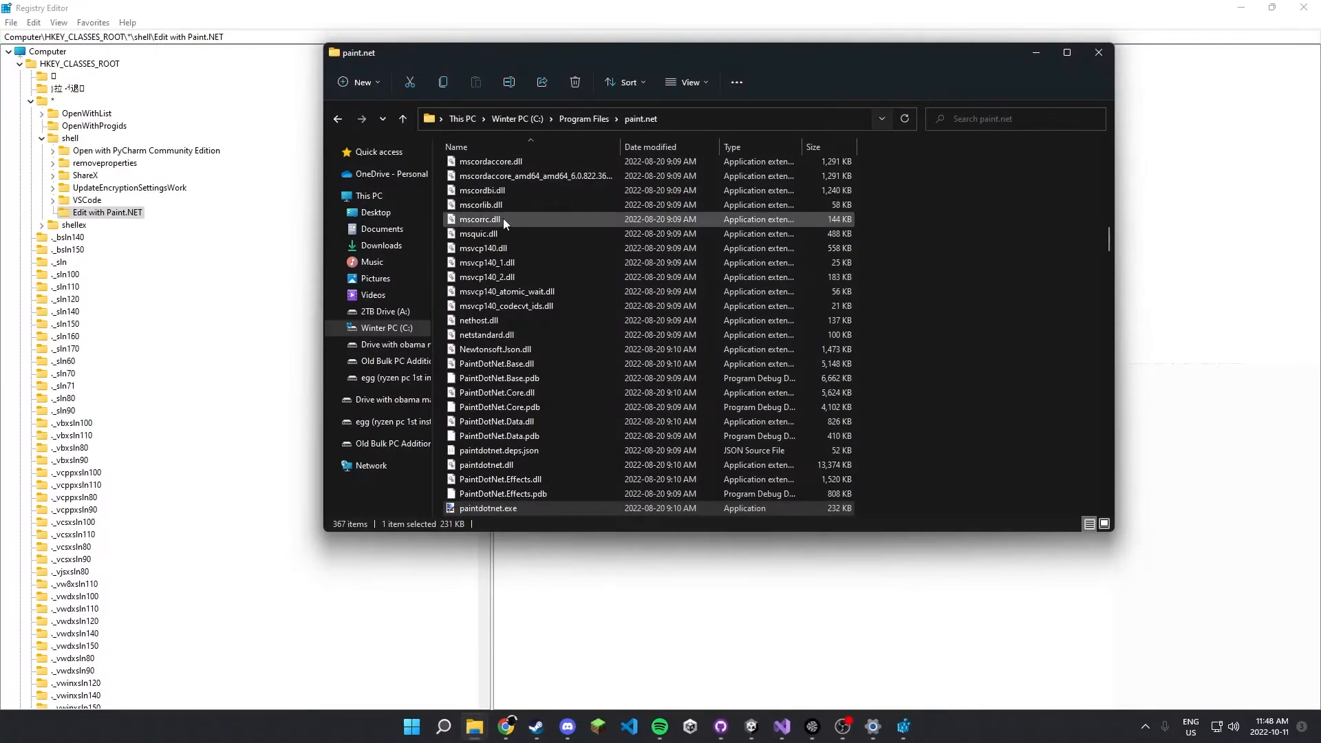
left_click(820, 590)
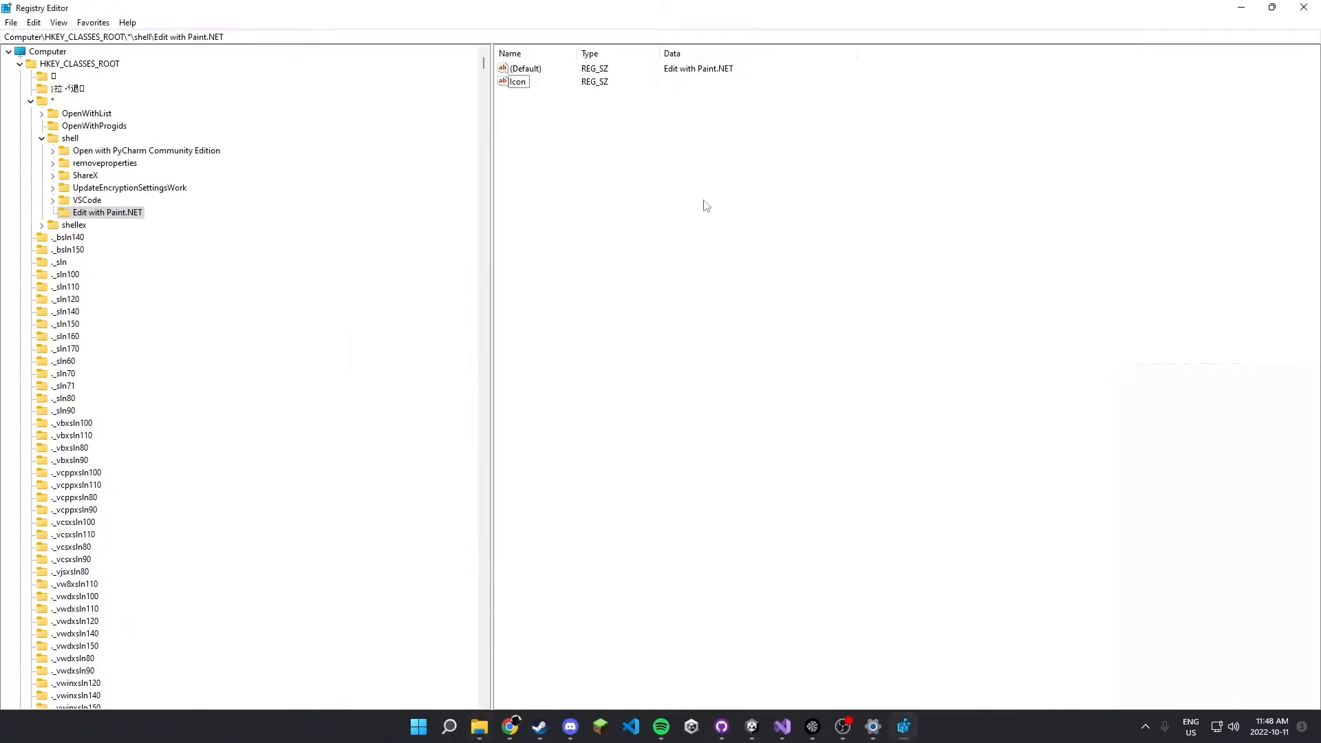
Set the Icon value's data to C:\Program Files\paint.net\paintdotnet.exe.
double_click(510, 83)
key("ctrl+v")
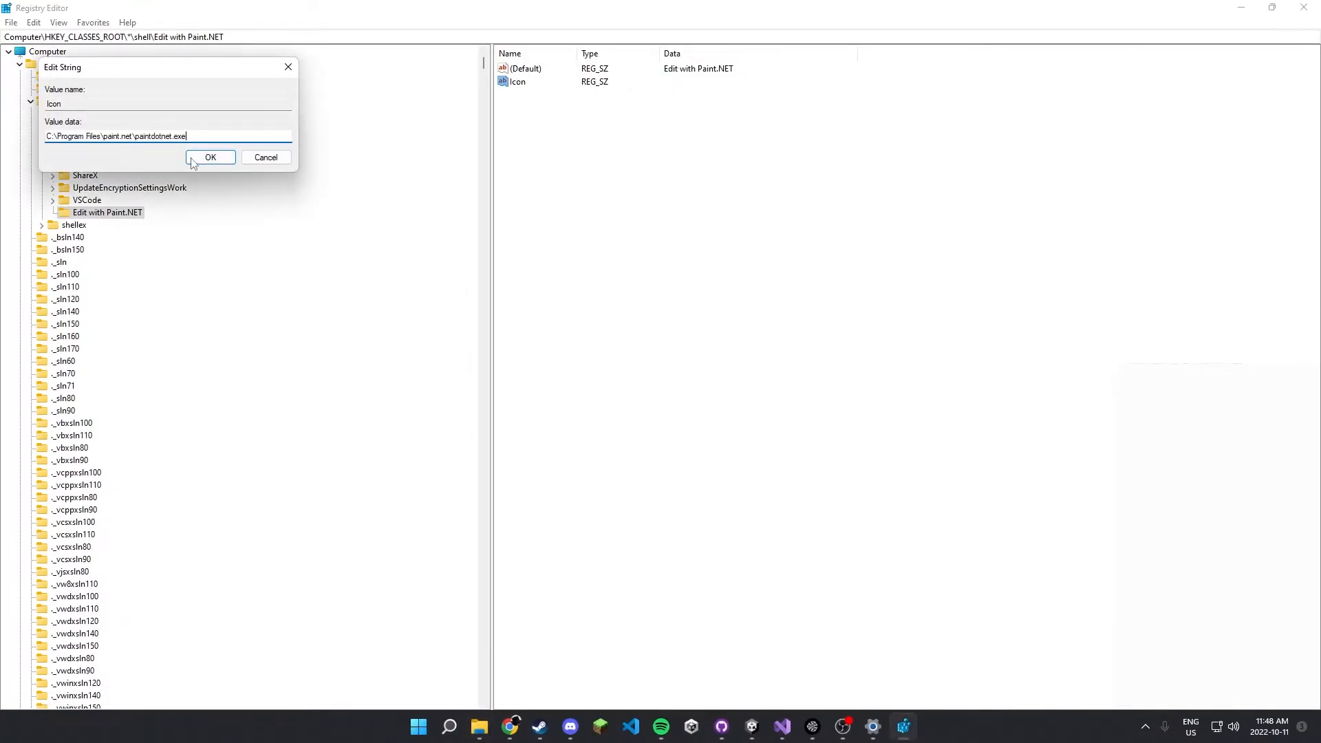
key("Return")
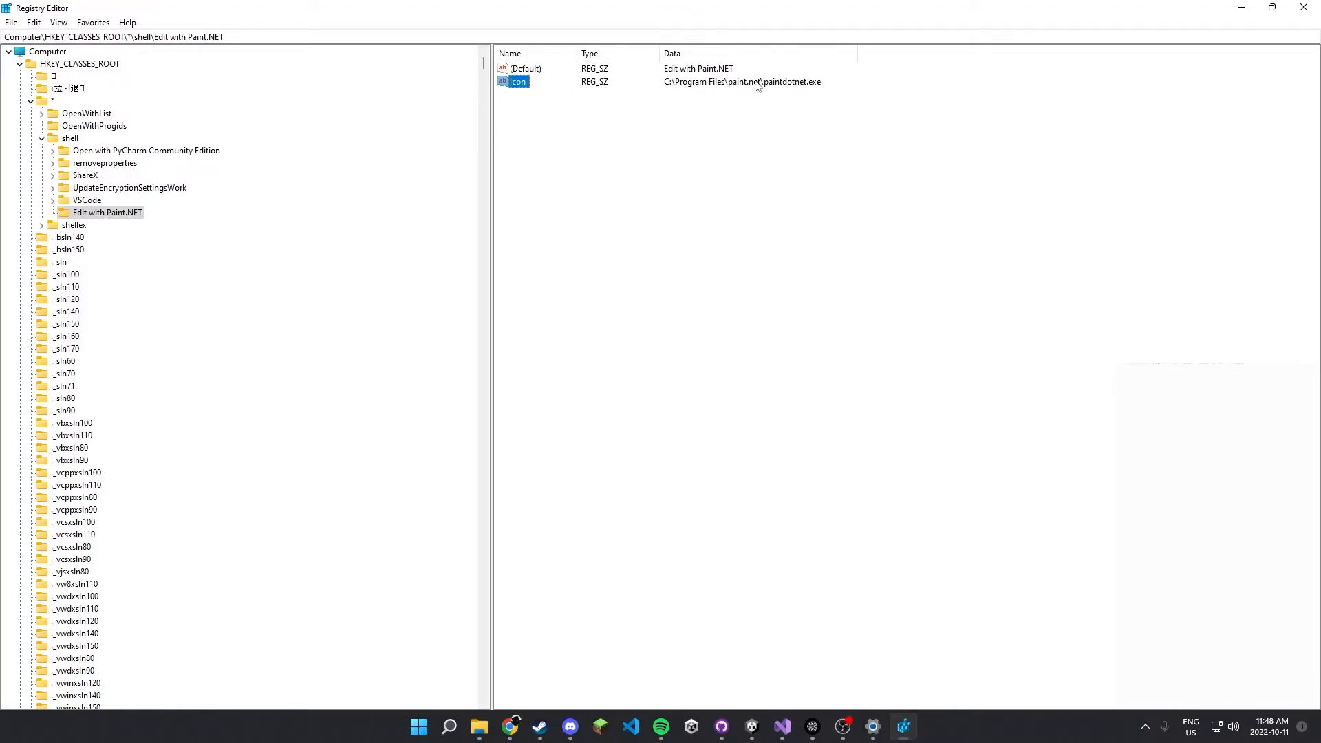
Create a subkey named "command" under the Edit with Paint.NET key.
right_click(103, 215)
mouse_move(132, 242)
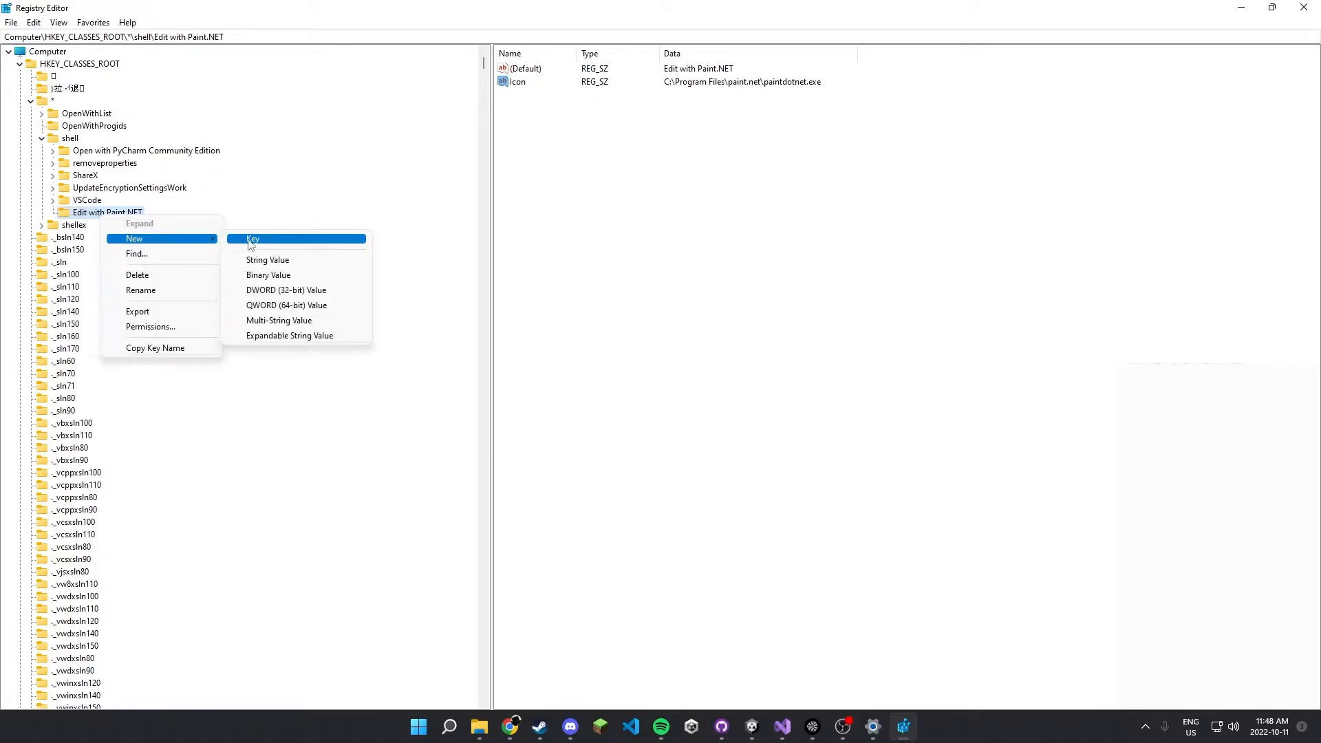
left_click(250, 241)
type("command")
key("Return")
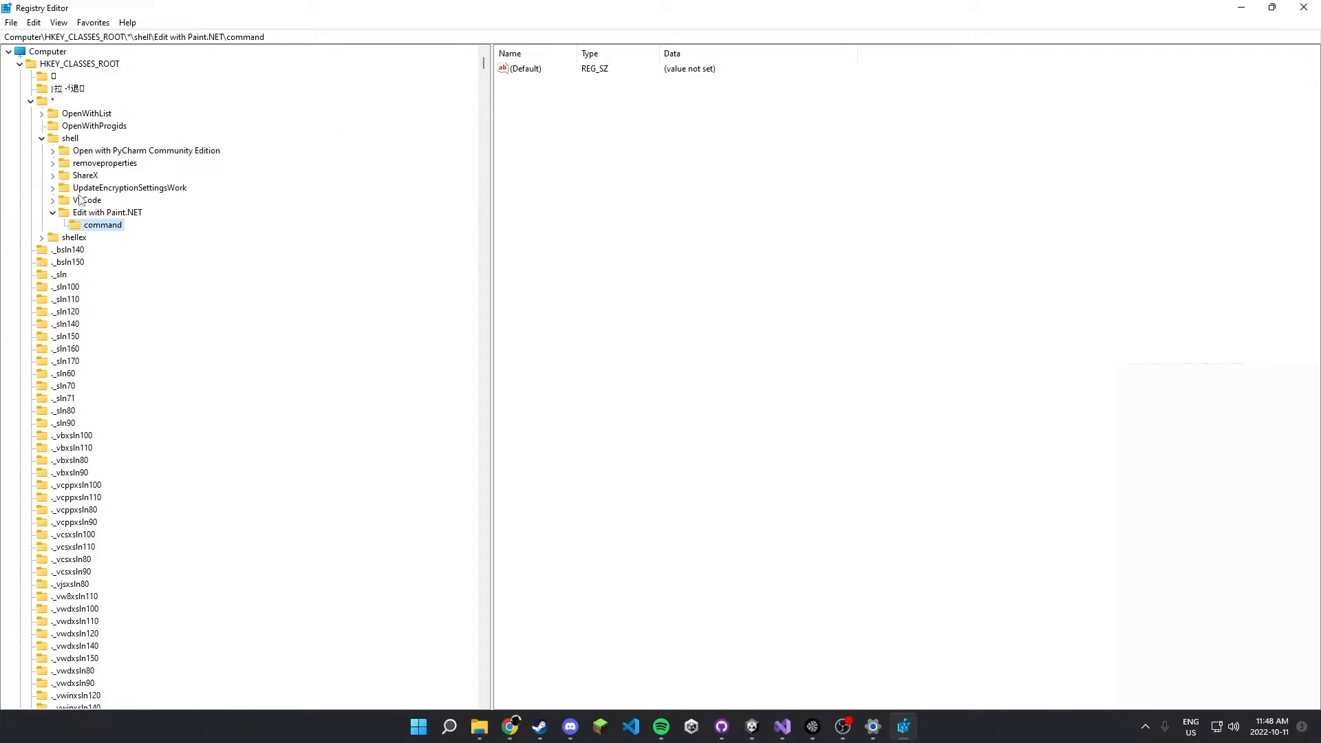
Copy the default value data of the VSCode key's command subkey into a new Notepad document, leaving the registry value unedited.
left_click(52, 200)
left_click(96, 213)
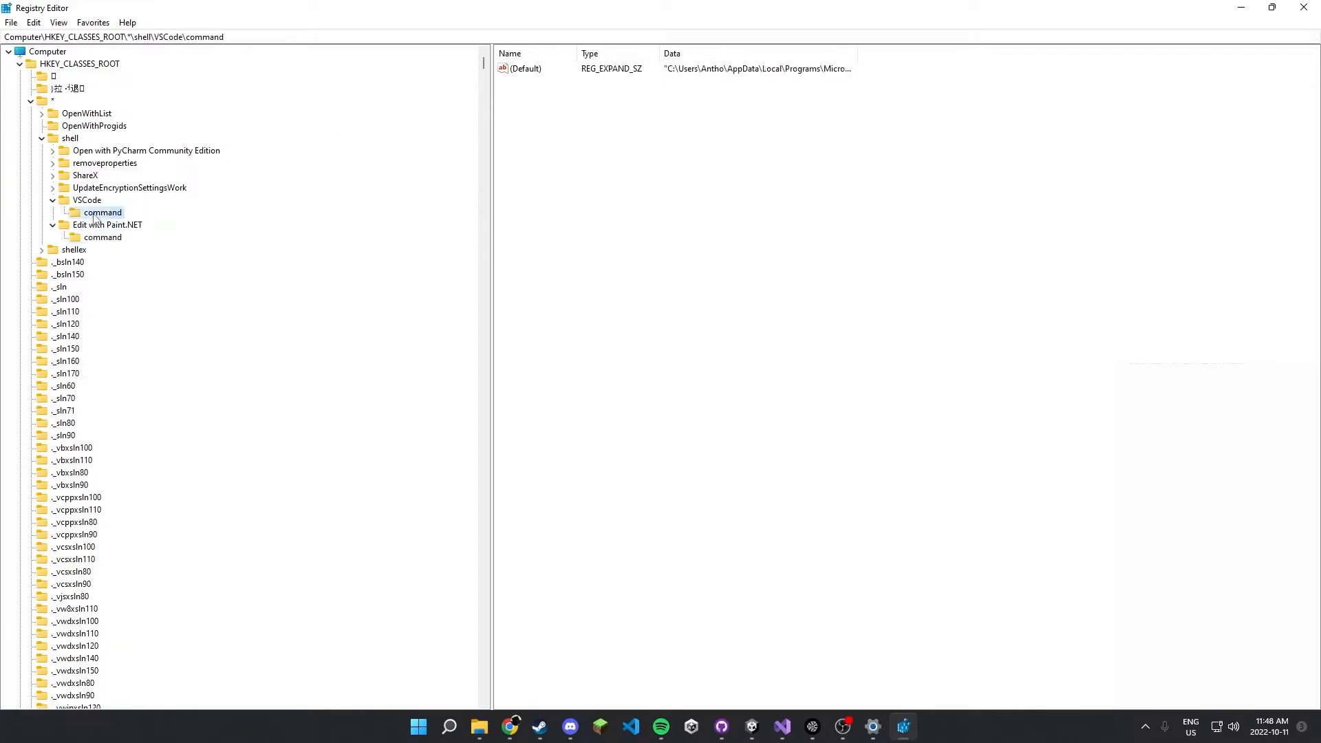
left_click(702, 73)
double_click(543, 72)
key("ctrl+c")
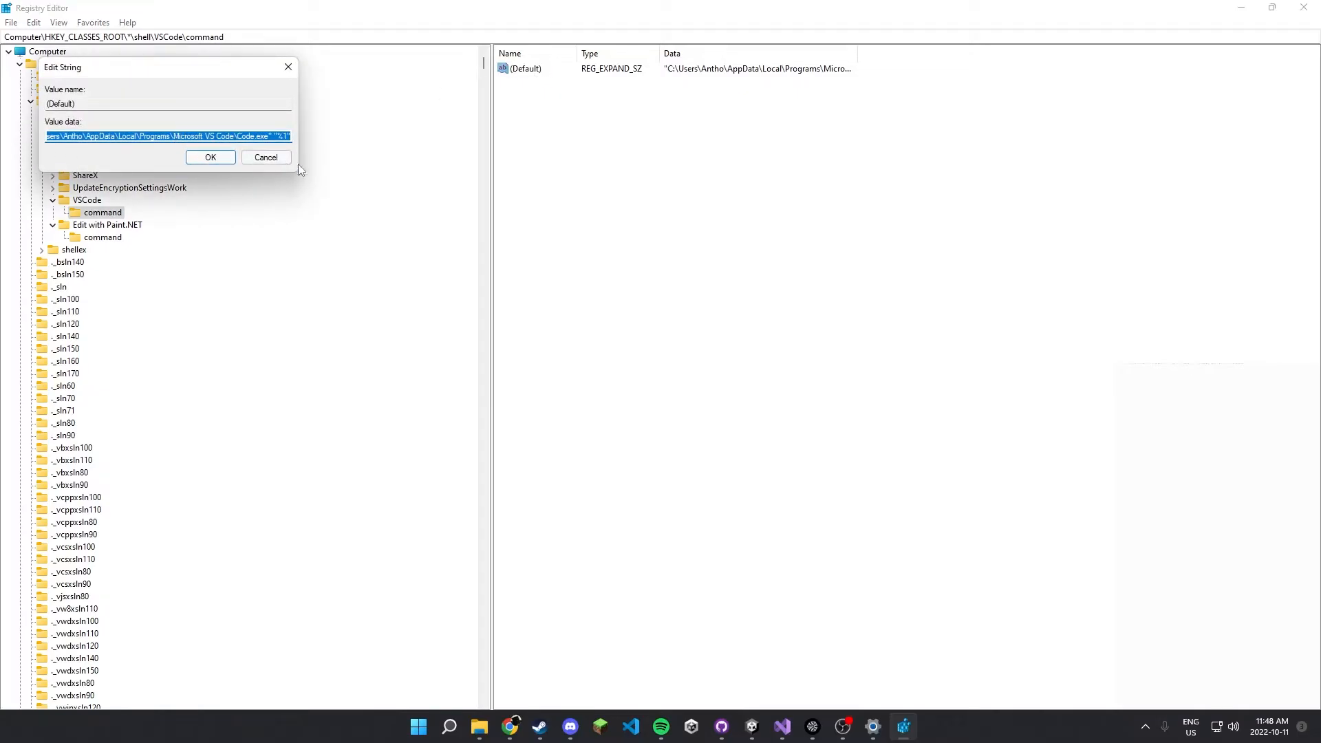
key("super")
type("notepad")
key("Return")
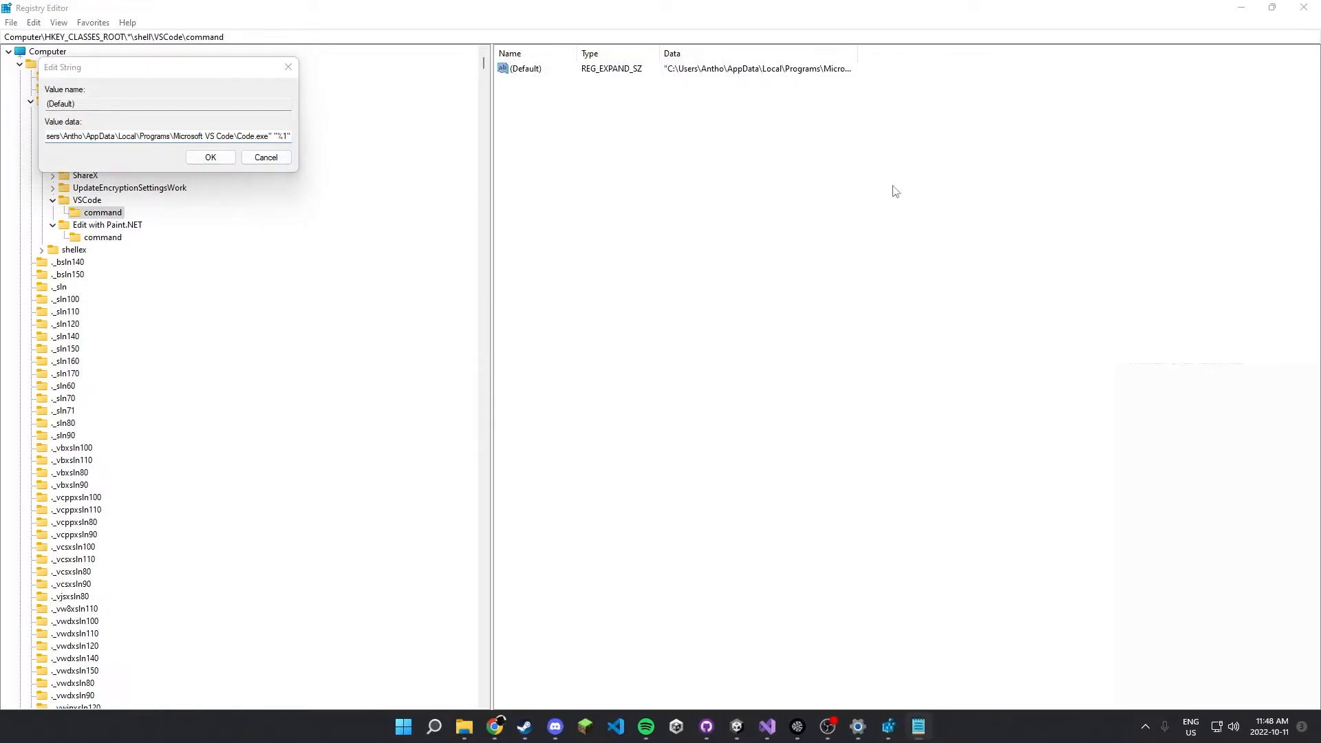
left_click_drag(1320, 221, 318, 204)
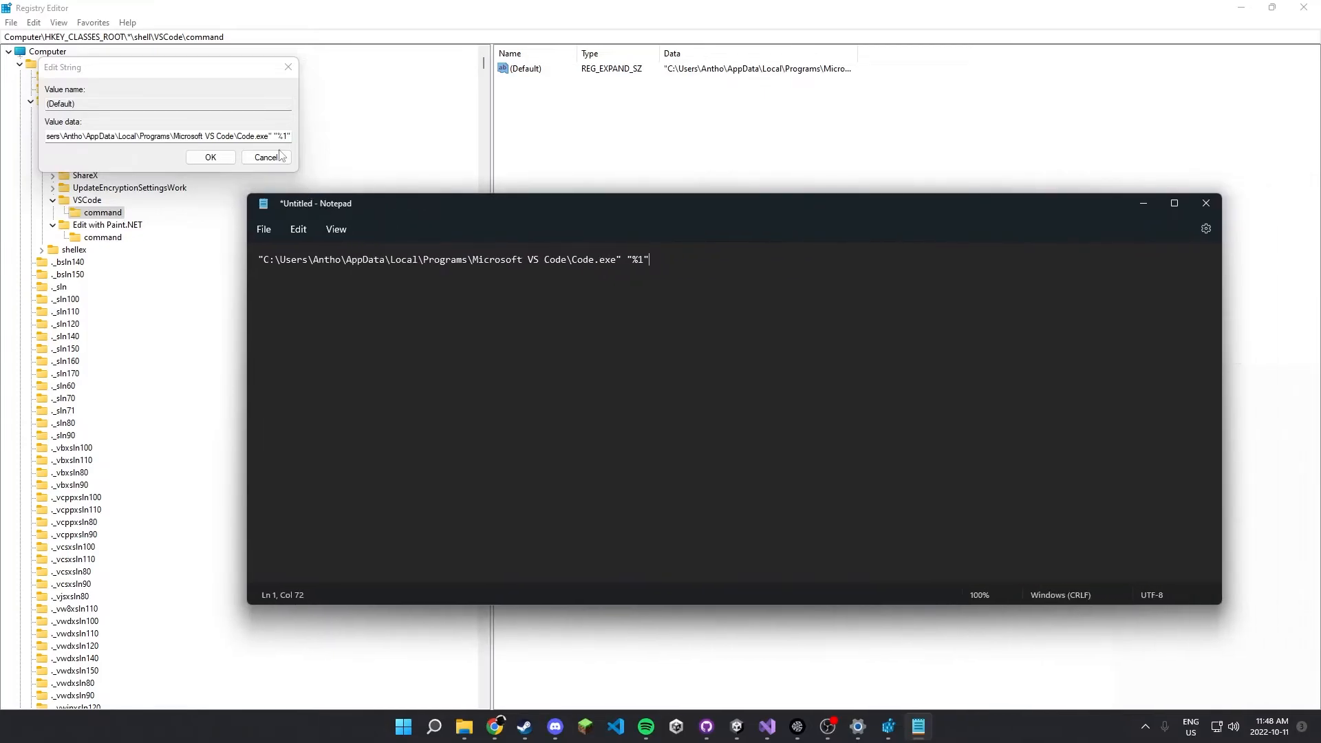
left_click(245, 157)
left_click(919, 726)
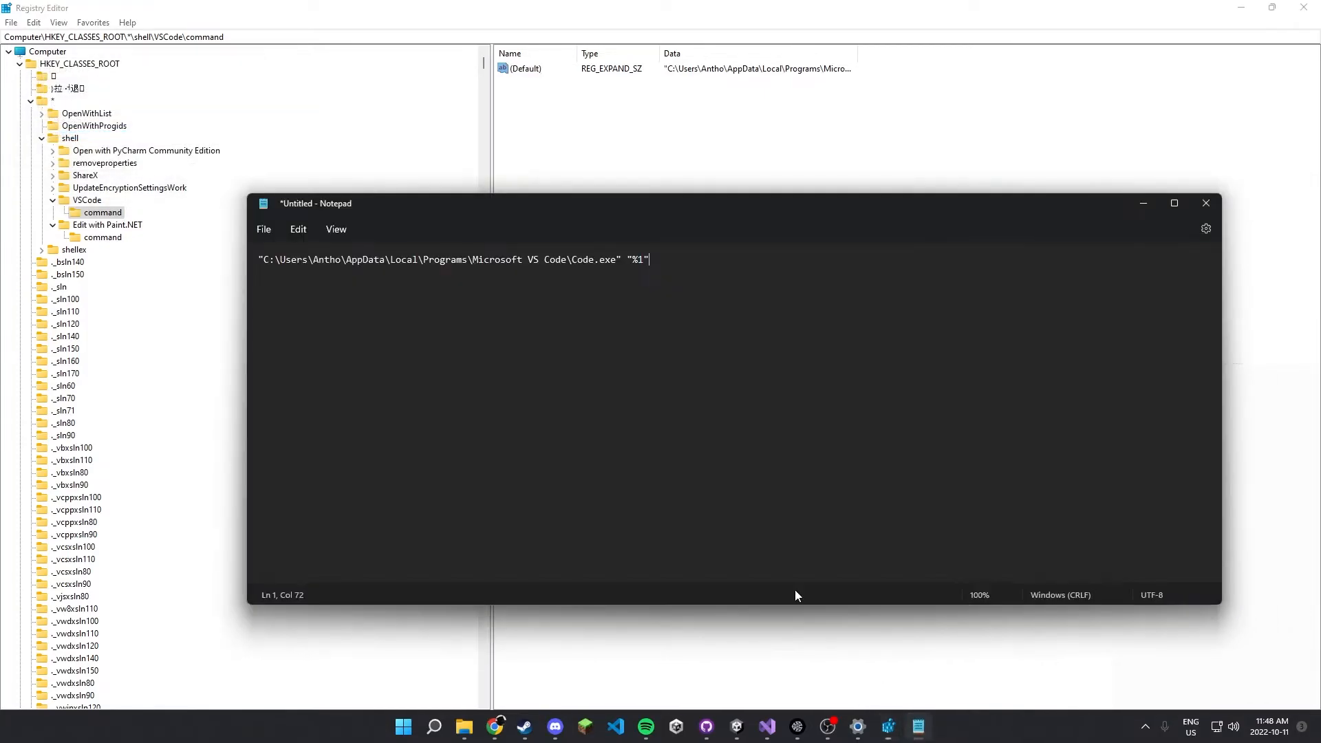
Copy the data of the Edit with Paint.NET key's Icon value, leaving the registry value unedited.
left_click_drag(617, 262, 260, 259)
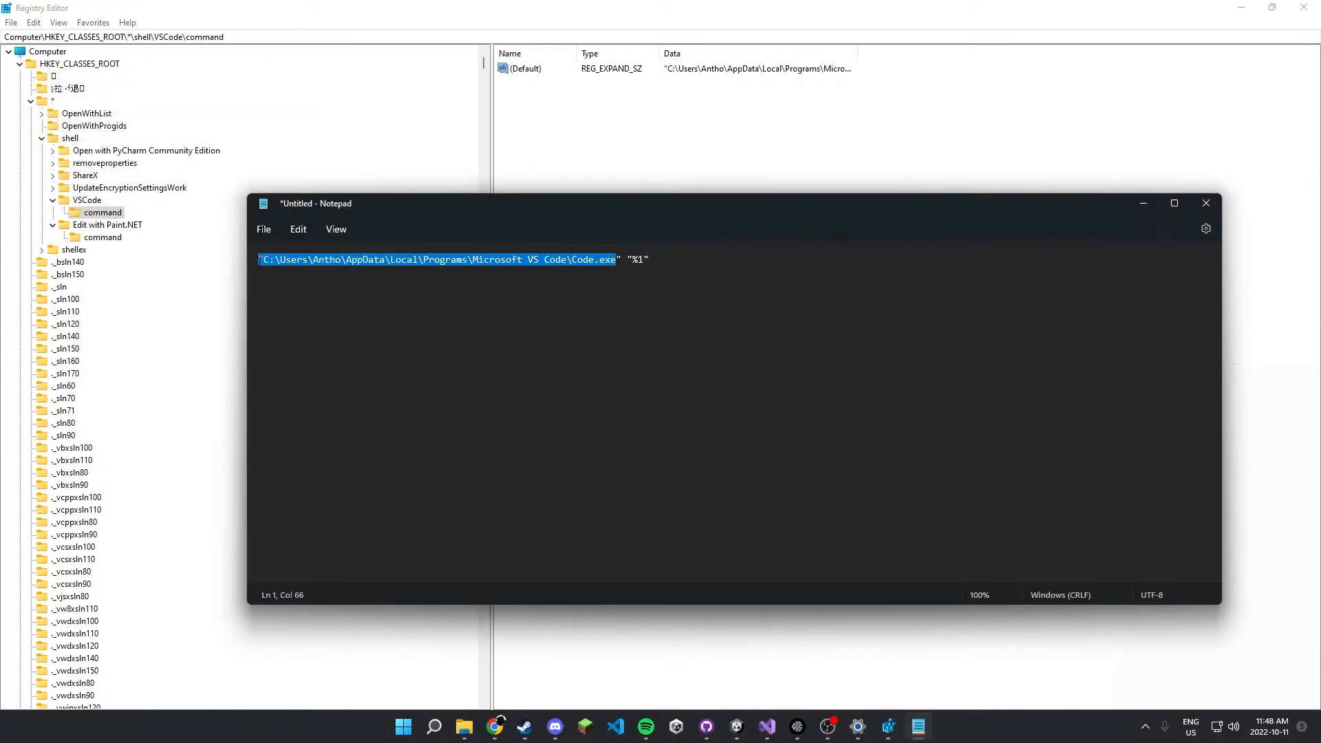
left_click_drag(631, 260, 637, 260)
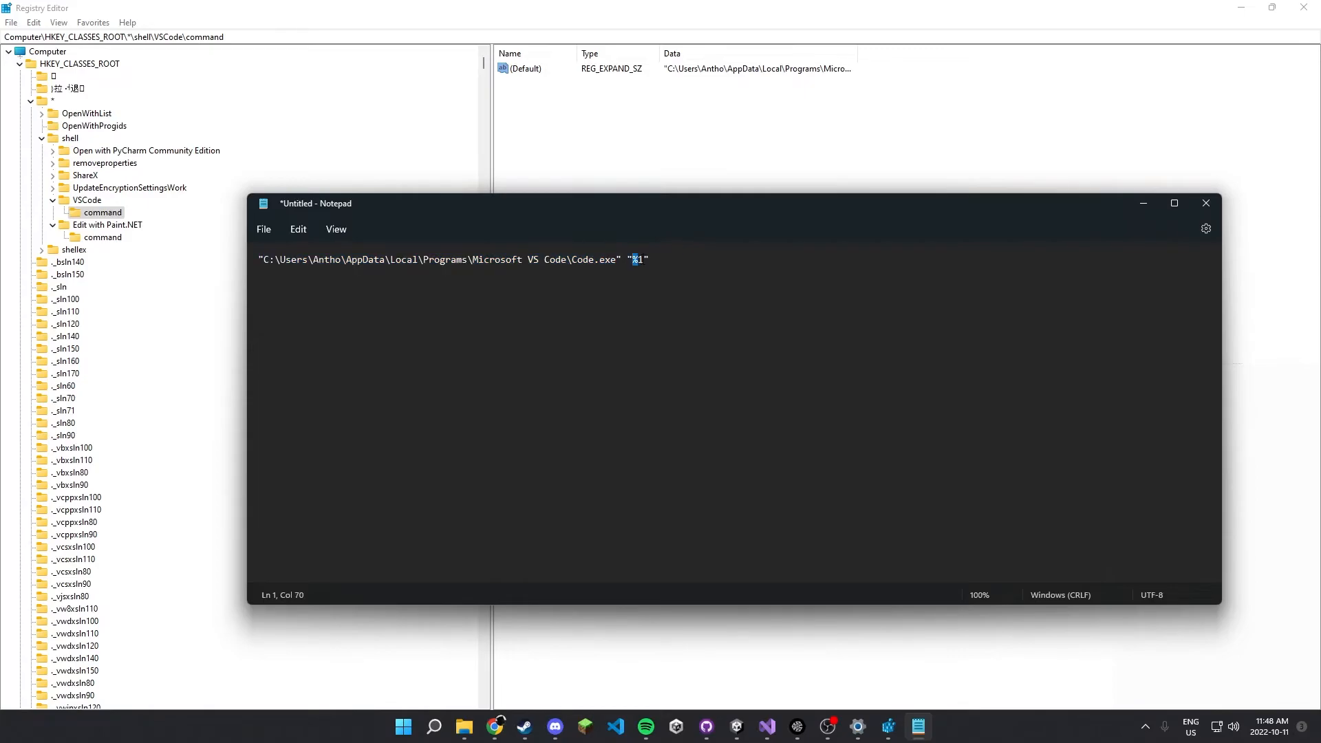
left_click(628, 153)
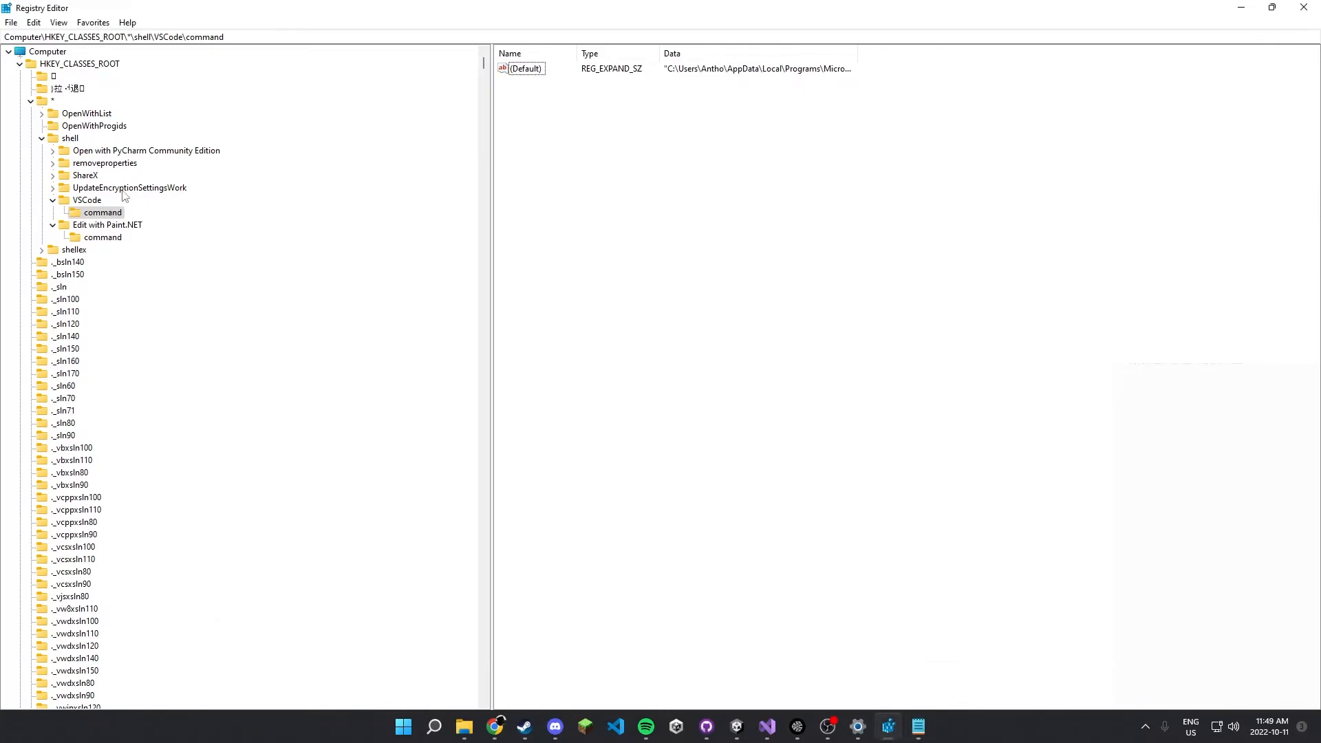
left_click(107, 226)
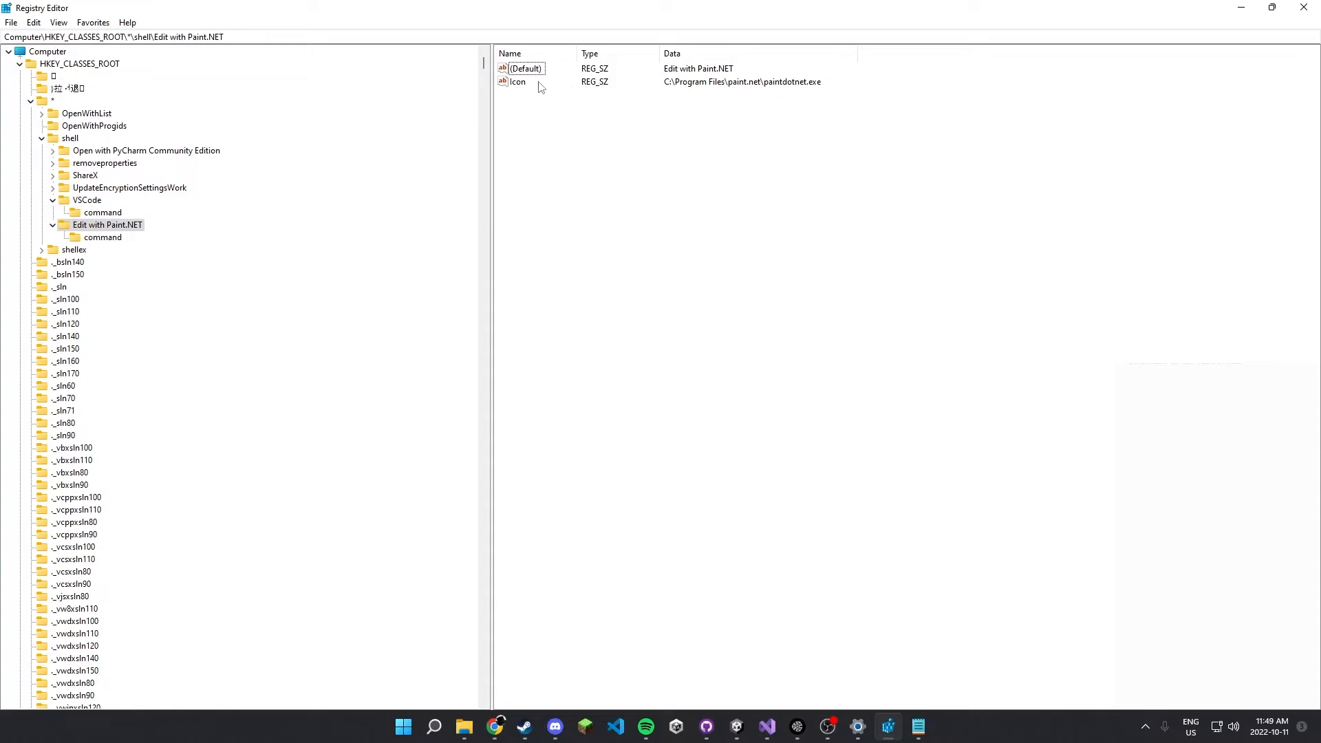
double_click(518, 82)
key("ctrl+v")
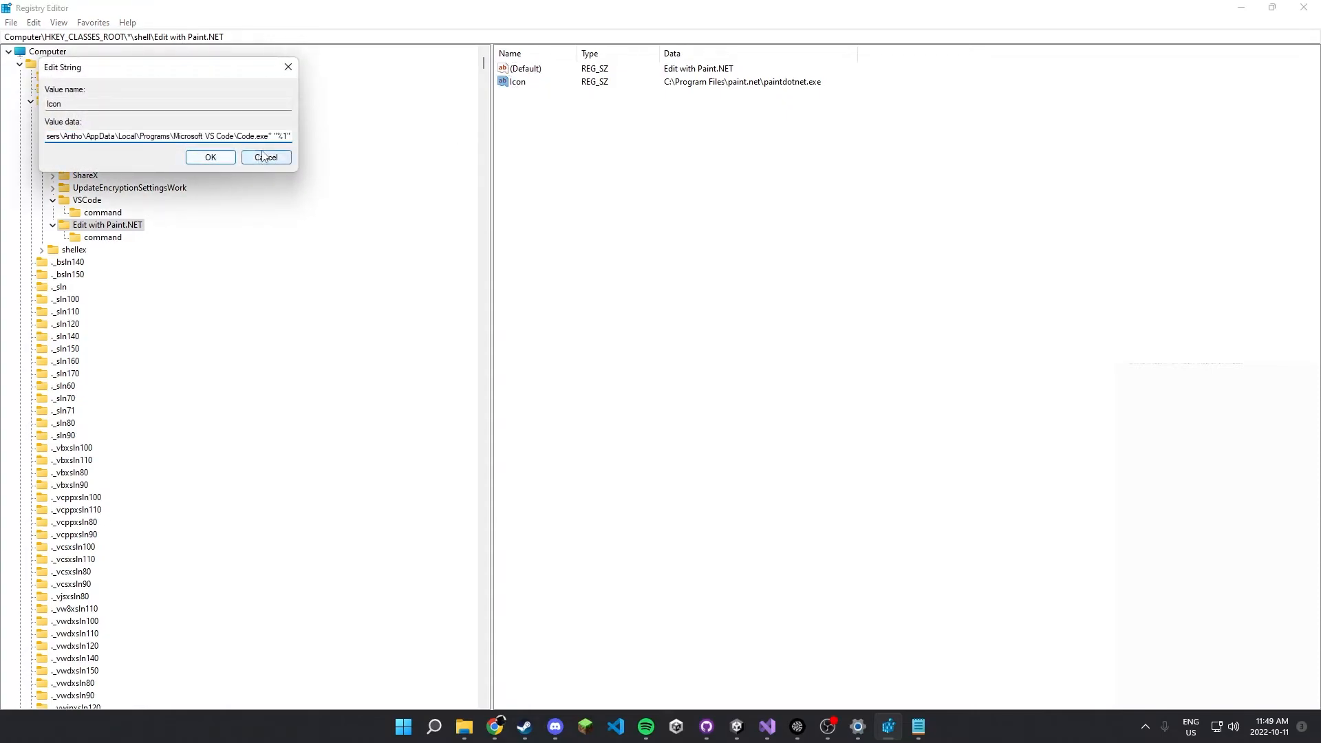
key("ctrl+a")
left_click(265, 158)
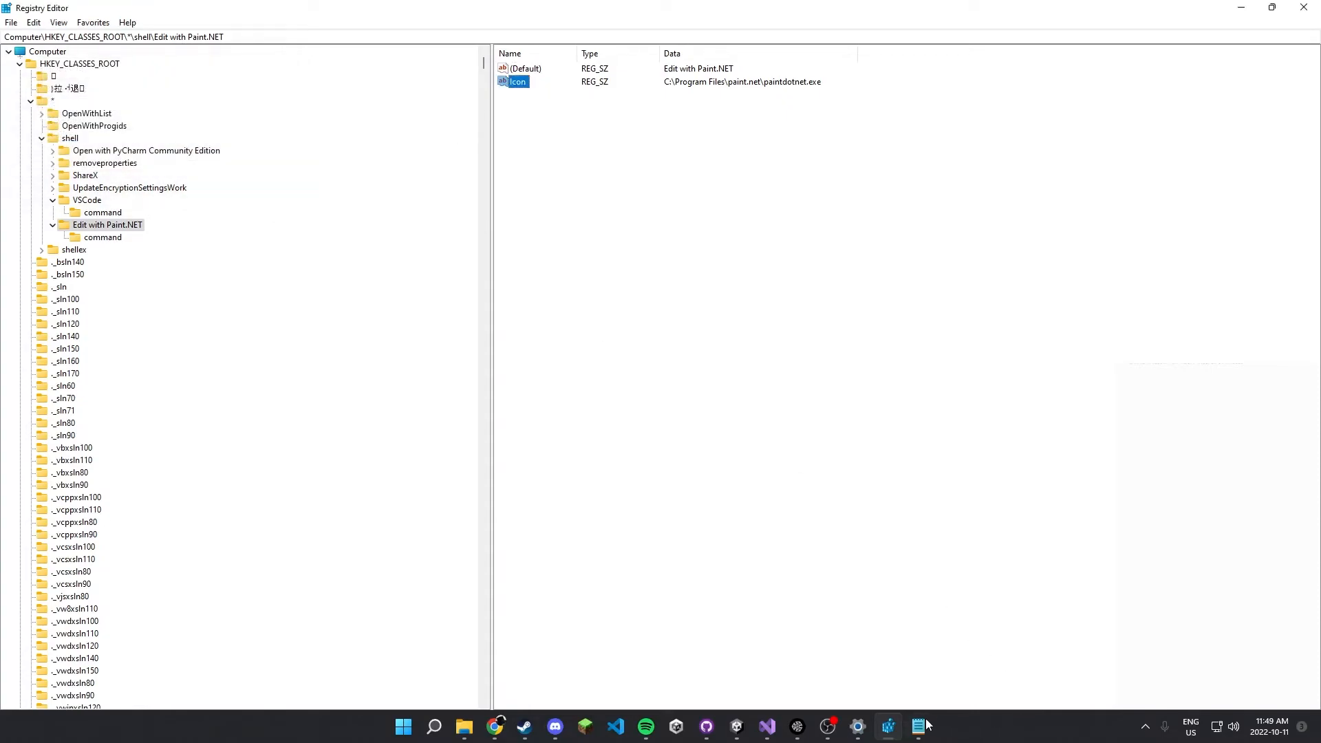
Replace the VS Code path in the Notepad command line with C:\Program Files\paint.net\paintdotnet.exe, keeping the quotes and the "%1" argument.
left_click(922, 725)
left_click_drag(617, 261, 258, 261)
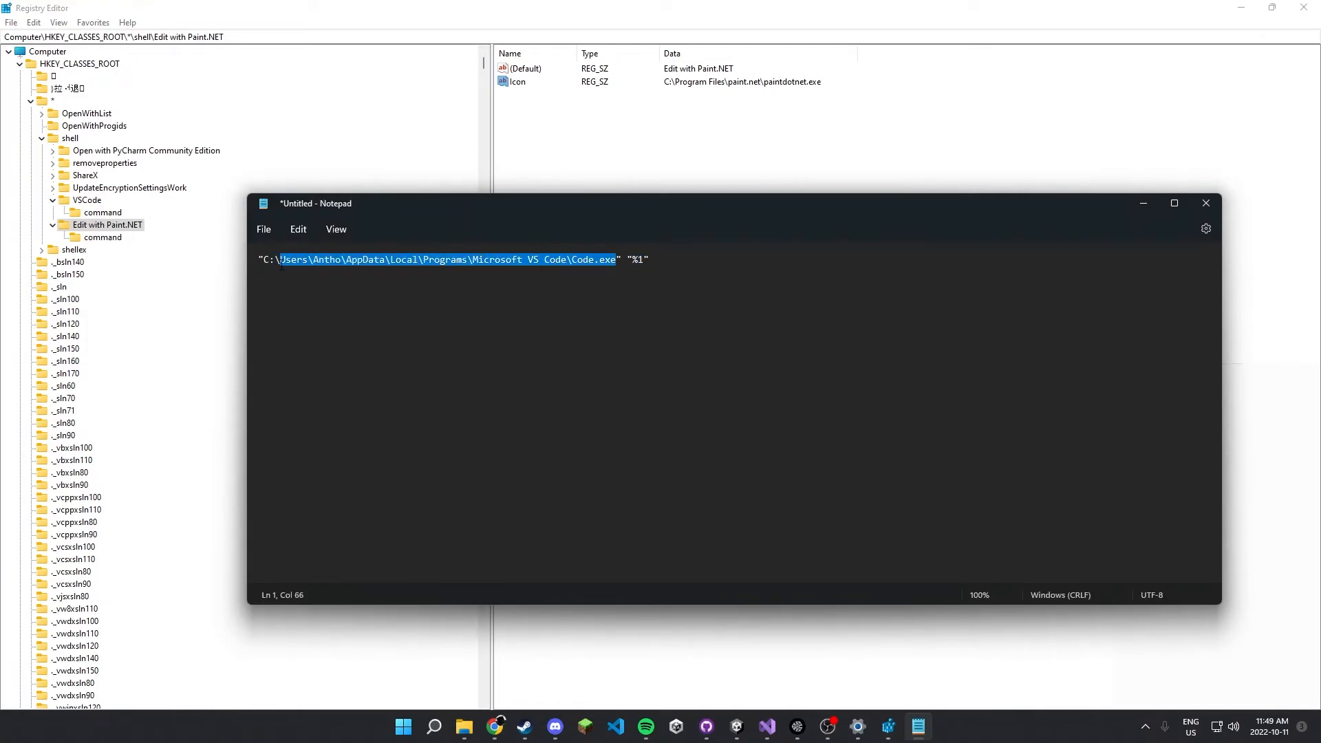
type("C:\\Program Files\\paint.net\\paintdotnet.exe")
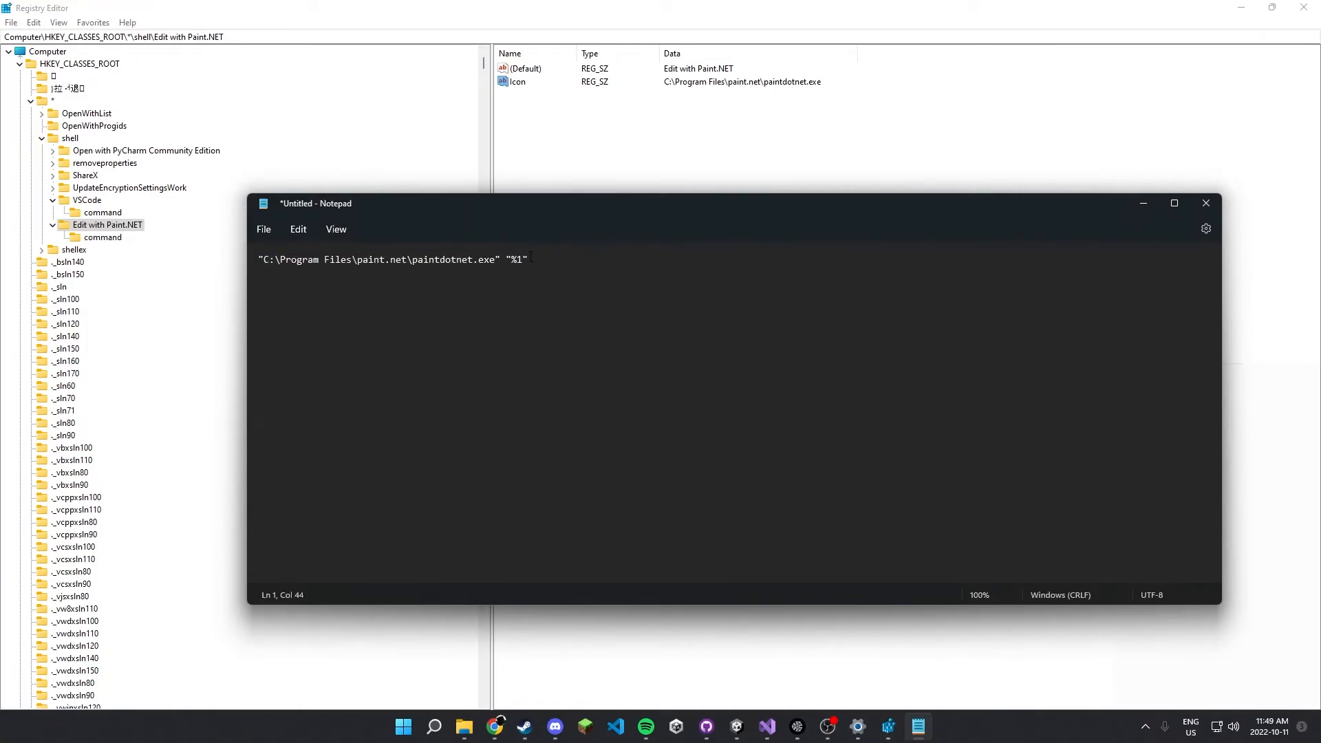
mouse_move(508, 259)
left_mouse_down()
mouse_move(529, 260)
mouse_move(483, 260)
mouse_move(505, 259)
left_mouse_up()
left_click(530, 259)
Copy the whole Notepad line "C:\Program Files\paint.net\paintdotnet.exe" "%1" into the default value of Edit with Paint.NET's command subkey.
left_click(551, 260)
key("ctrl+a")
key("ctrl+c")
left_click(780, 172)
left_click(122, 239)
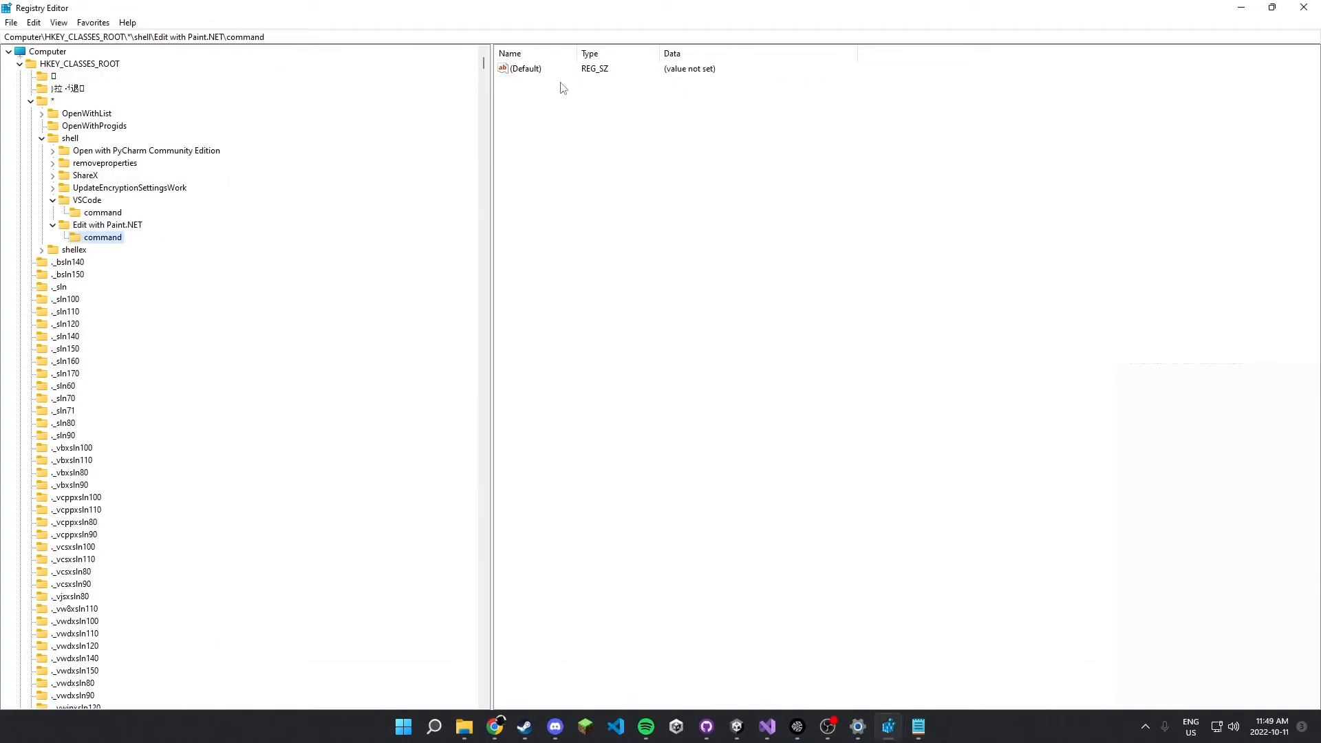
double_click(537, 72)
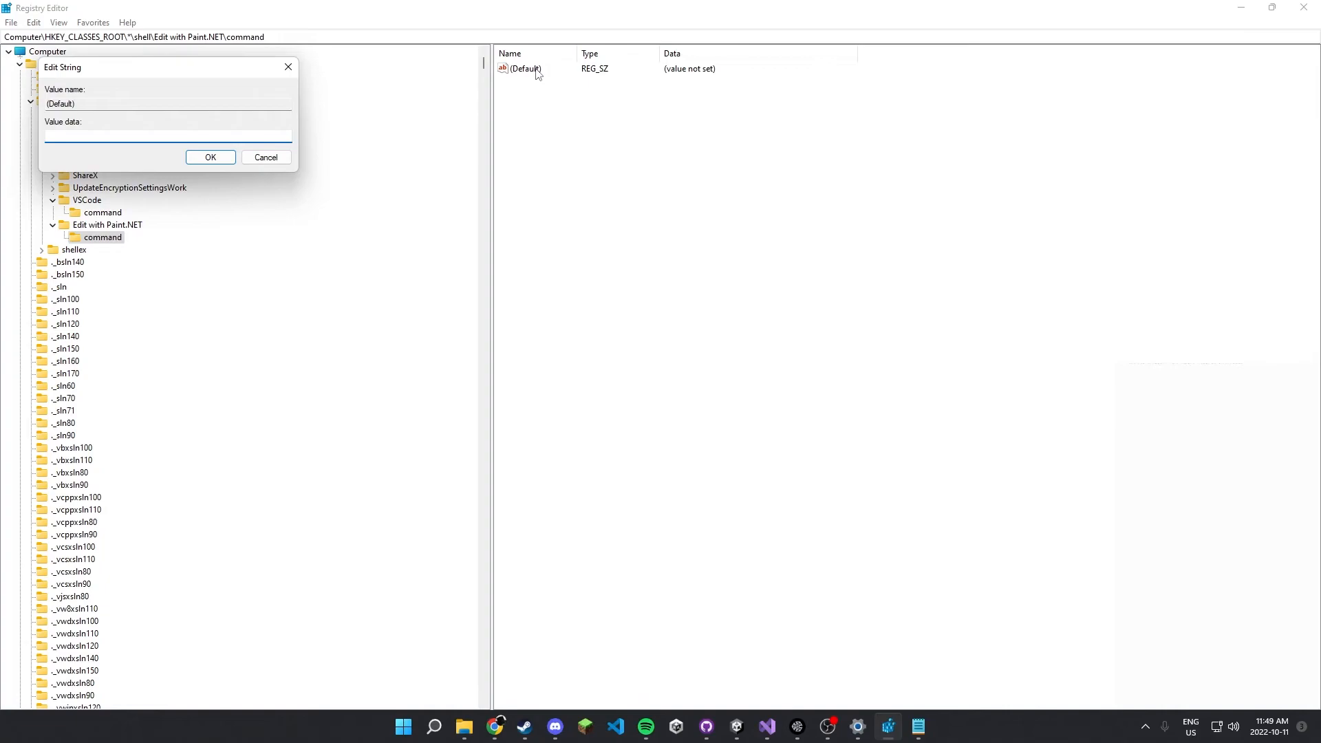
key("ctrl+v")
left_click(211, 156)
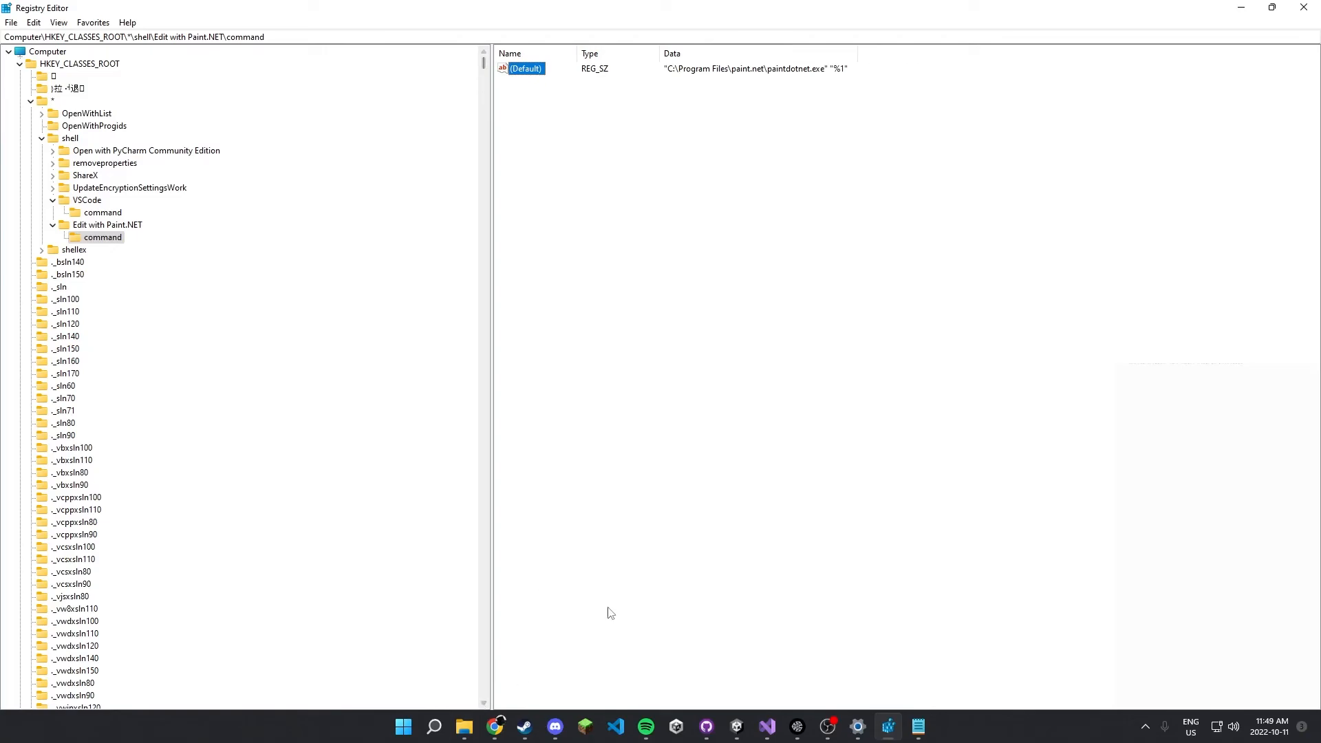
Switch to the Test folder in File Explorer and open photo.jpg through its Edit with Paint.NET context menu entry.
left_click(1250, 7)
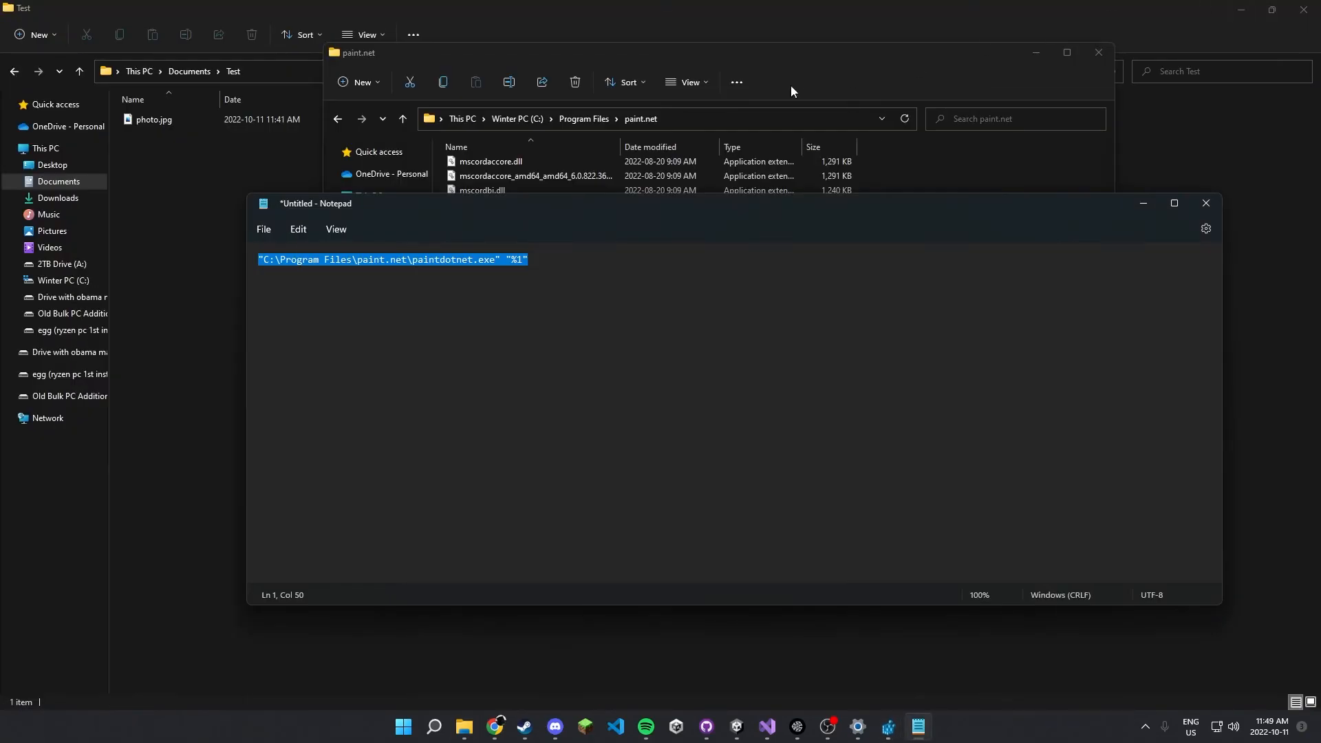
left_click(239, 172)
right_click(187, 125)
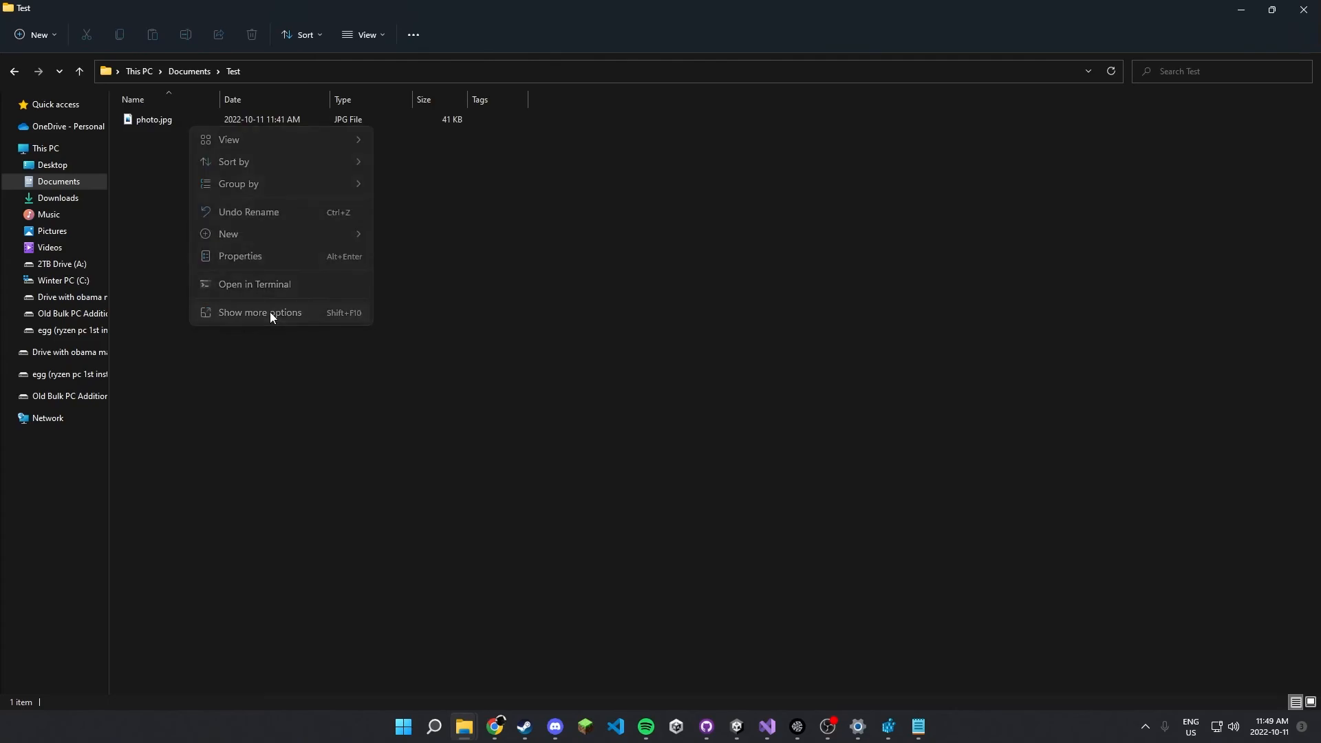
left_click(270, 312)
right_click(188, 120)
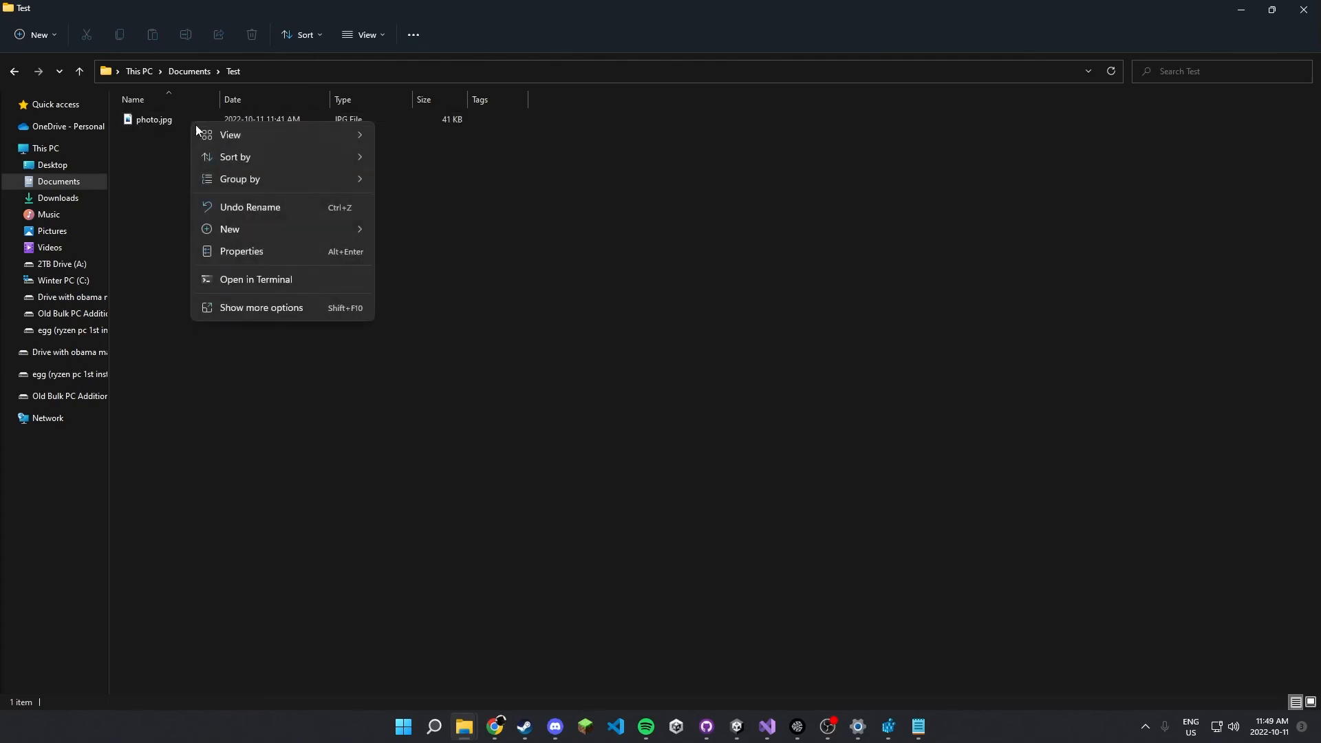
left_click(292, 310)
right_click(286, 118)
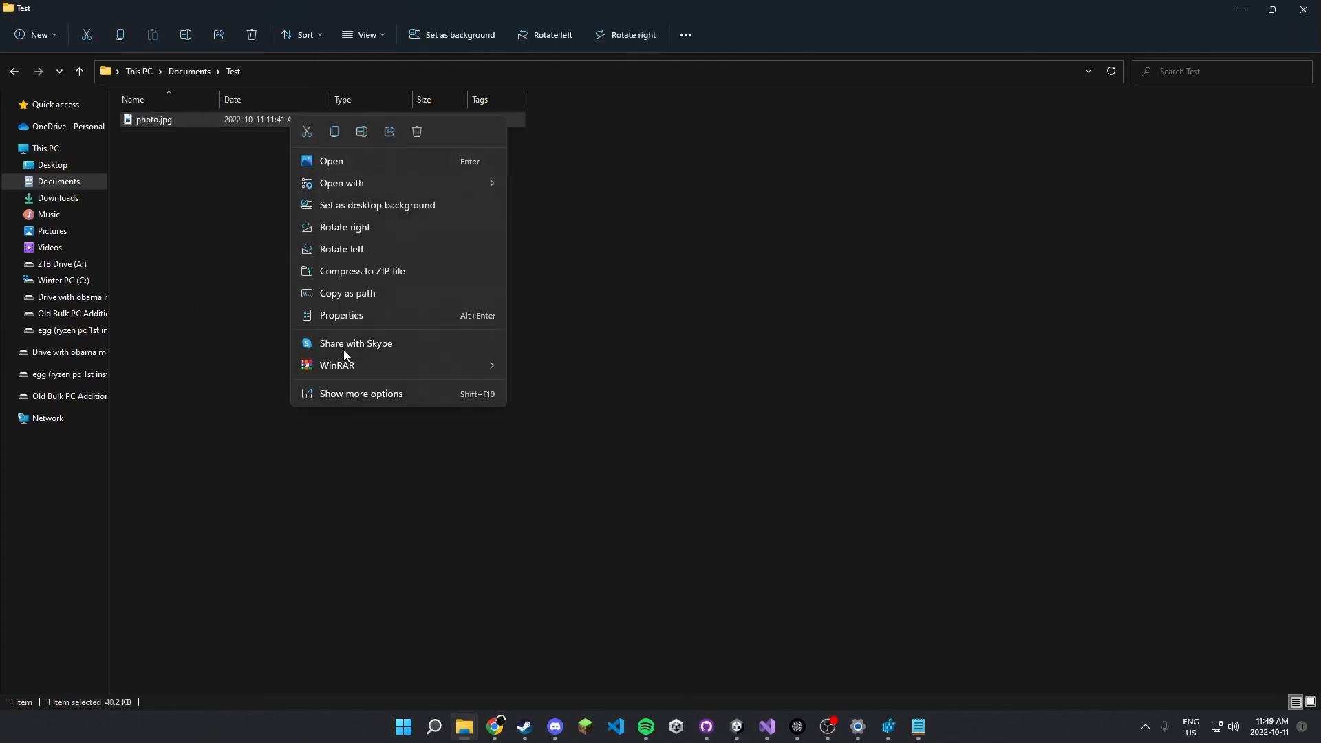
left_click(371, 390)
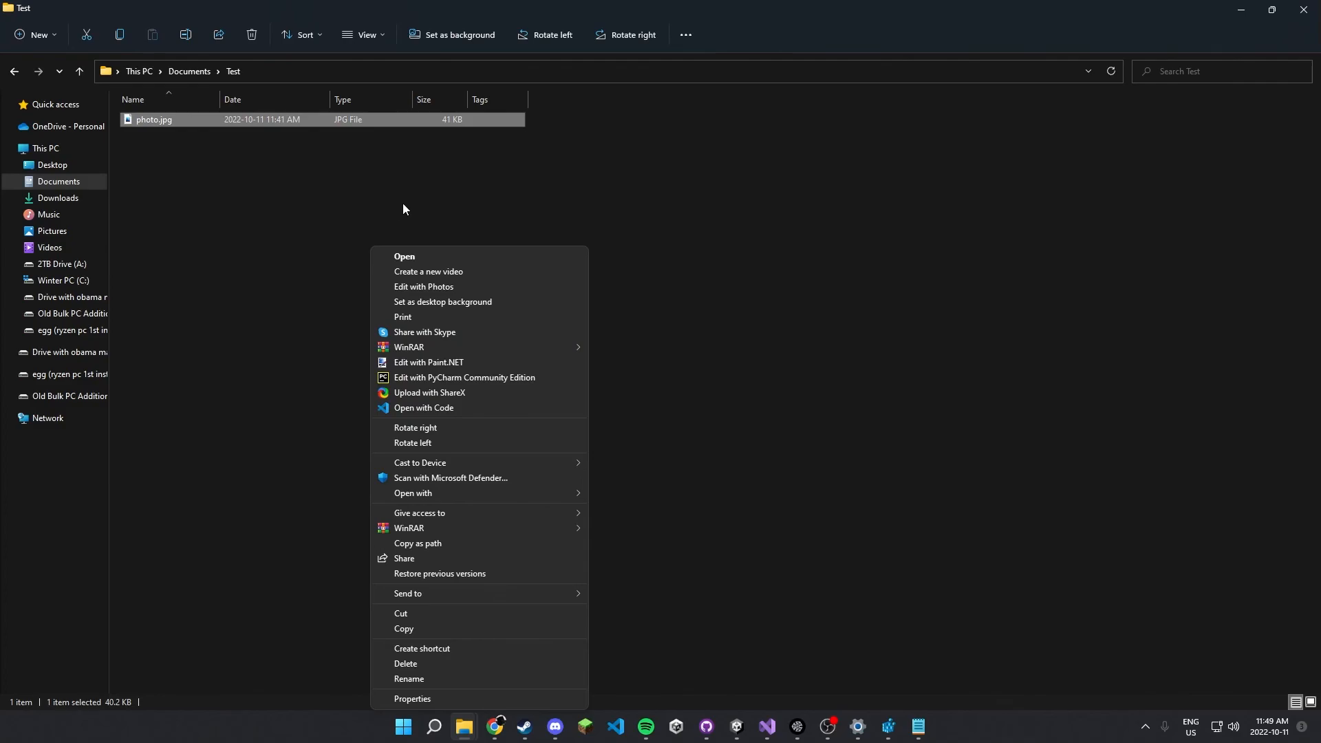
left_click(406, 365)
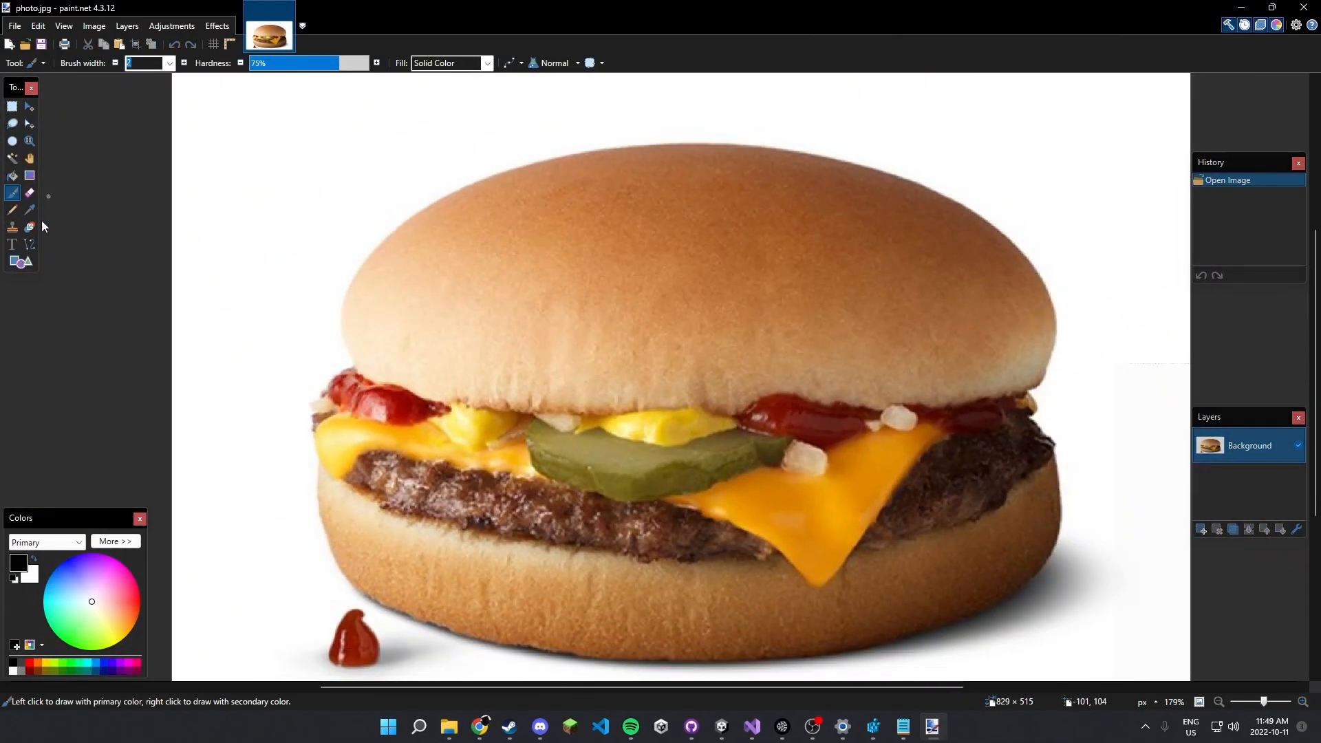
Paint a black curved smile and a small eye dot above it on the burger's top bun.
mouse_move(497, 249)
left_mouse_down()
mouse_move(543, 298)
mouse_move(655, 256)
left_mouse_up()
left_click(518, 215)
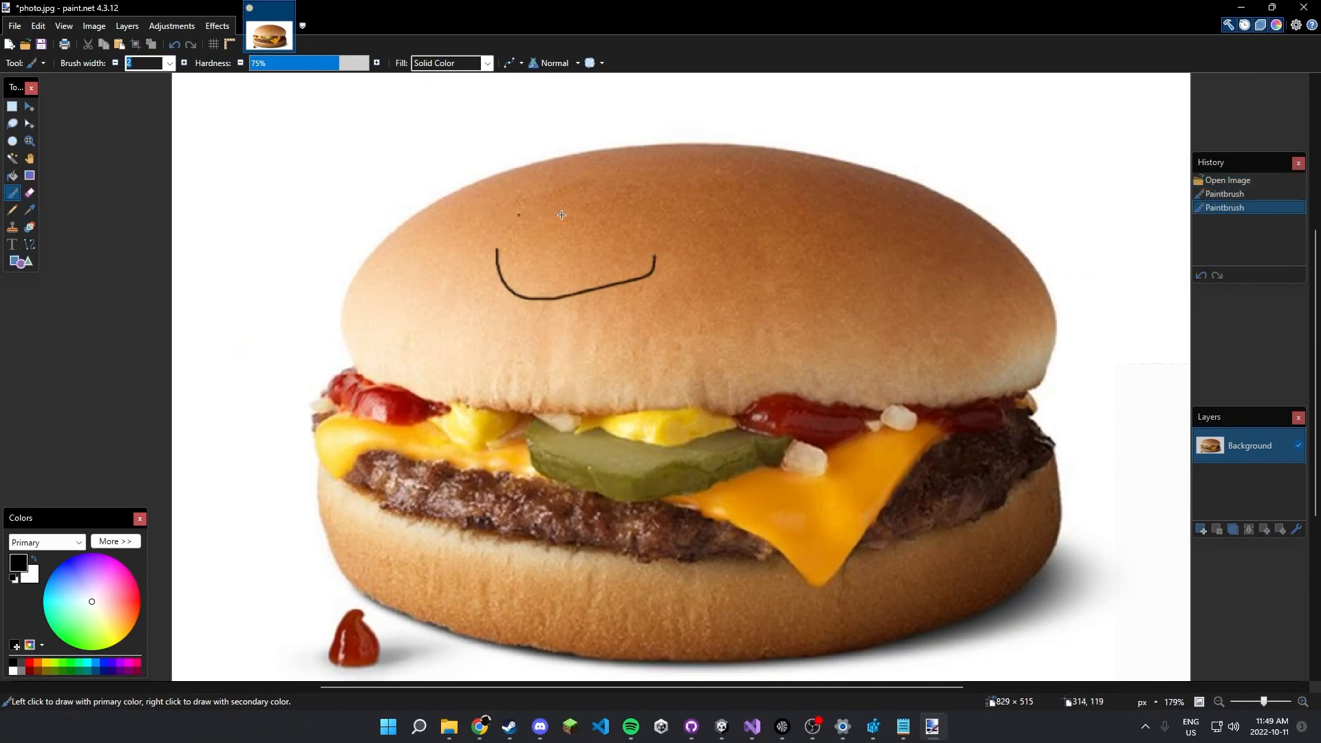